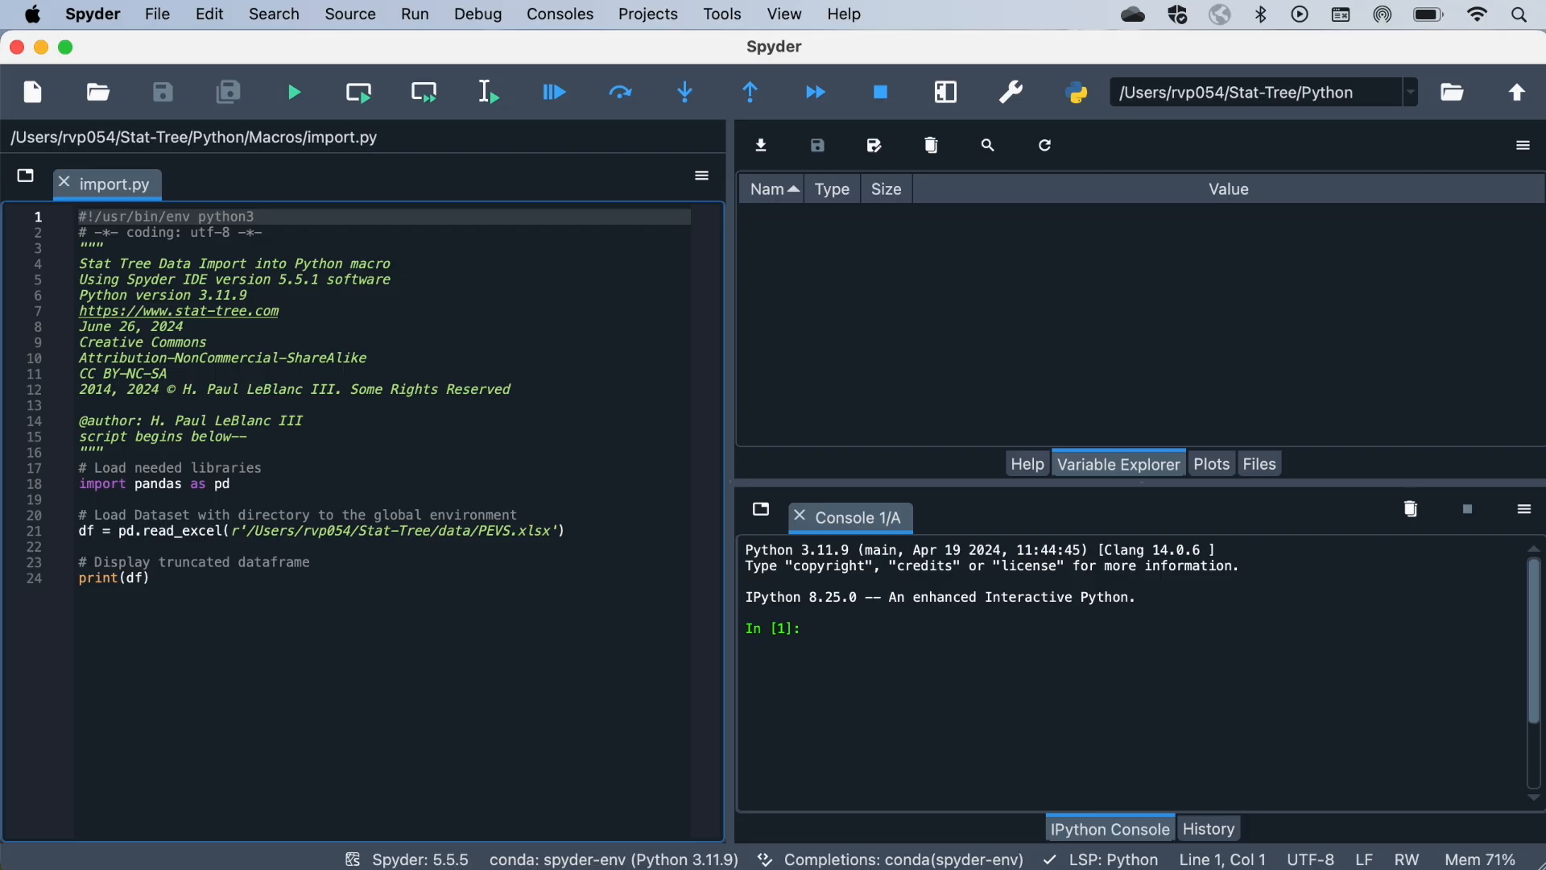
Start Anaconda Navigator and launch Spyder 5.5.1 from its home page
key(F4)
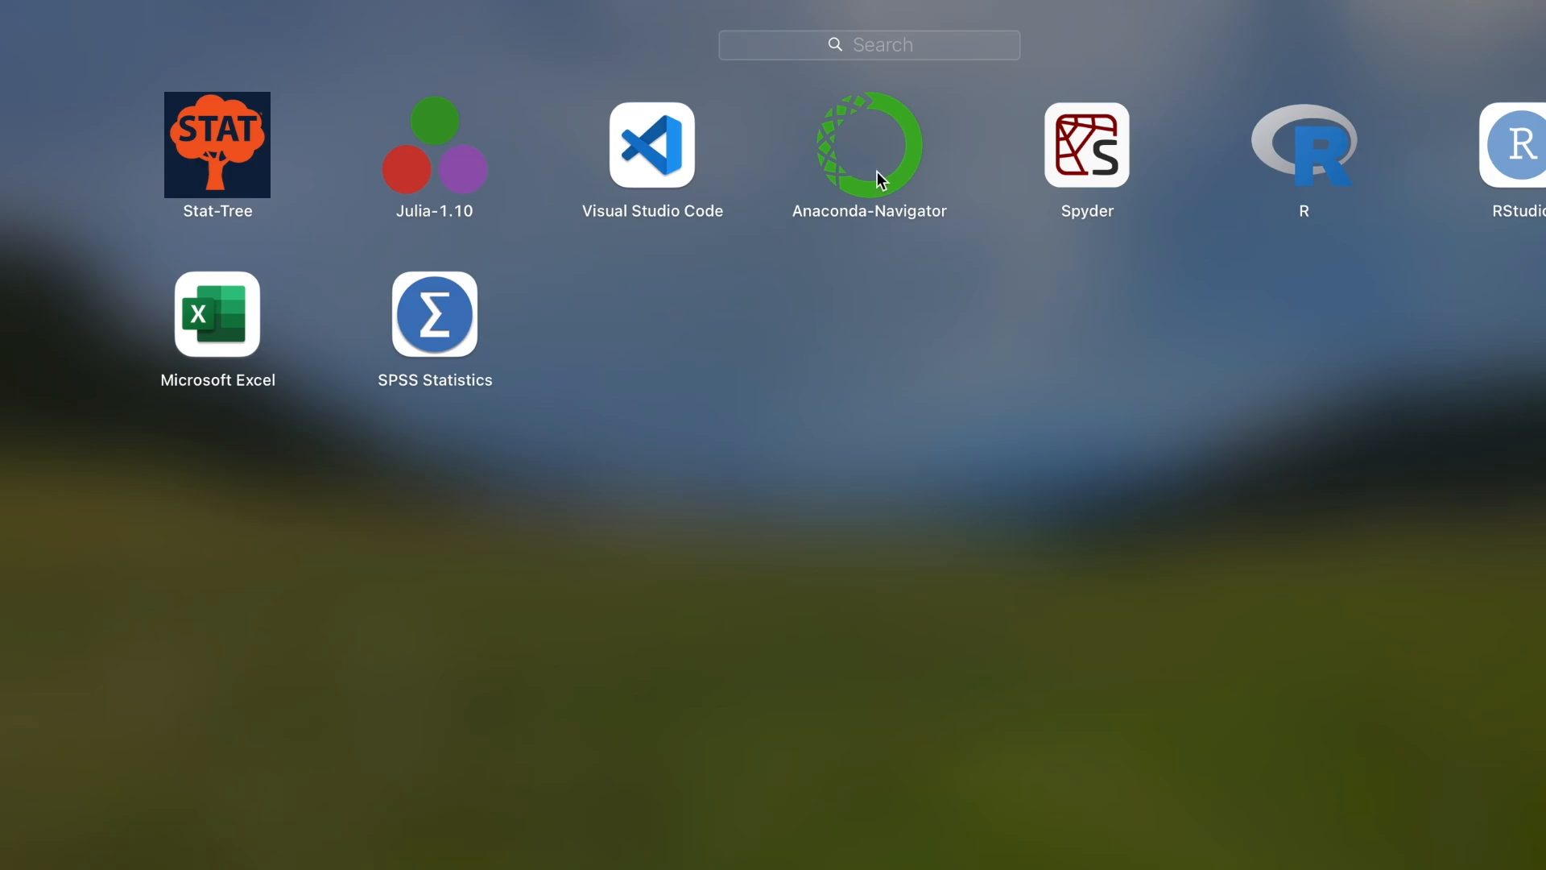
click(877, 171)
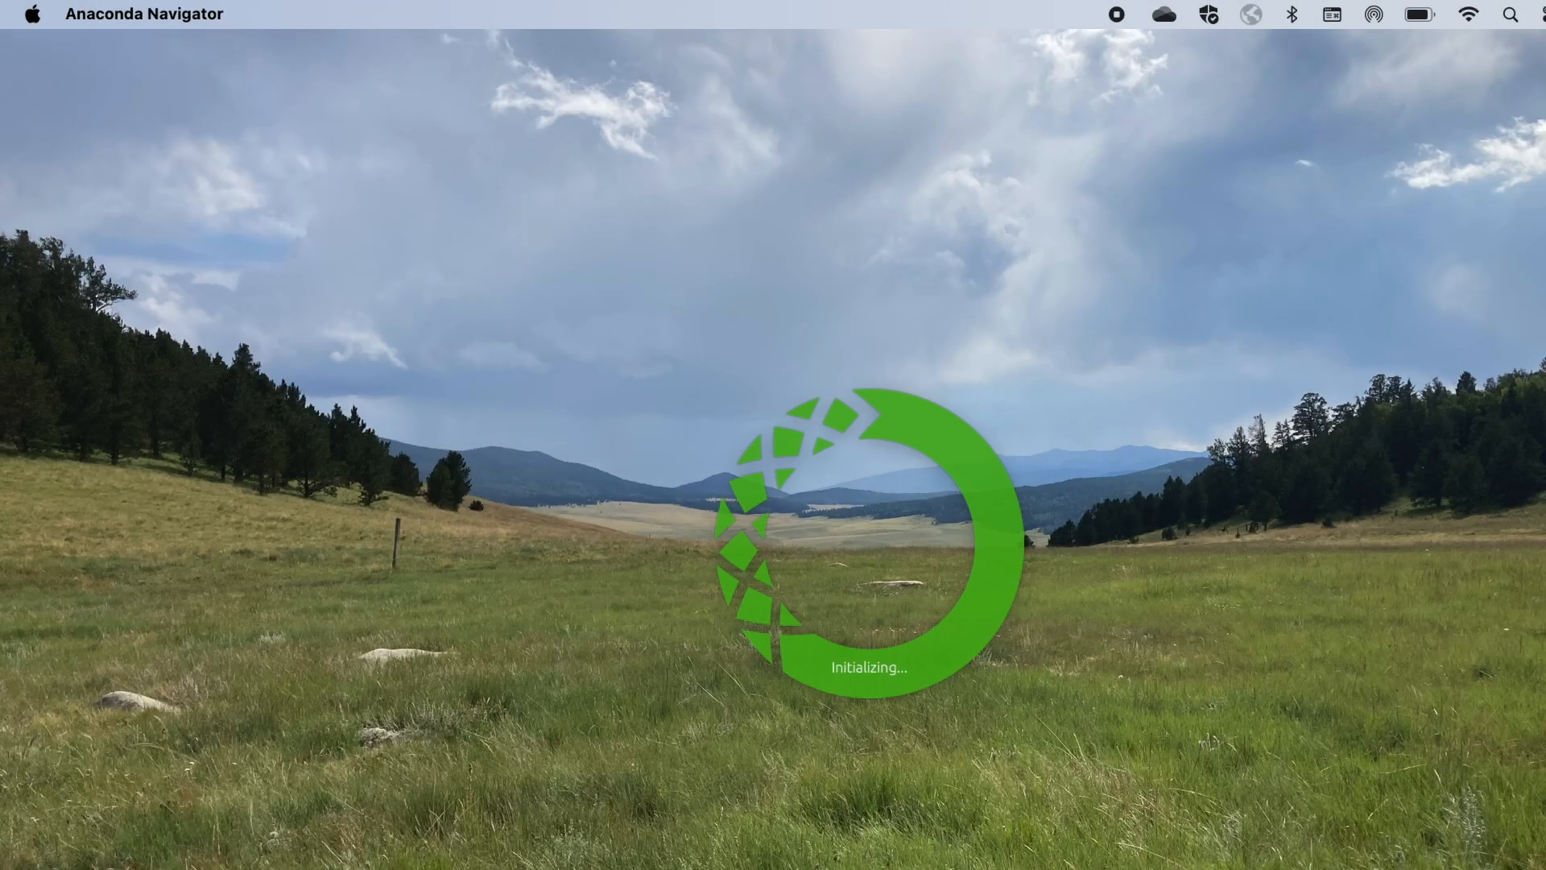
scroll(1518, 425, down, 5)
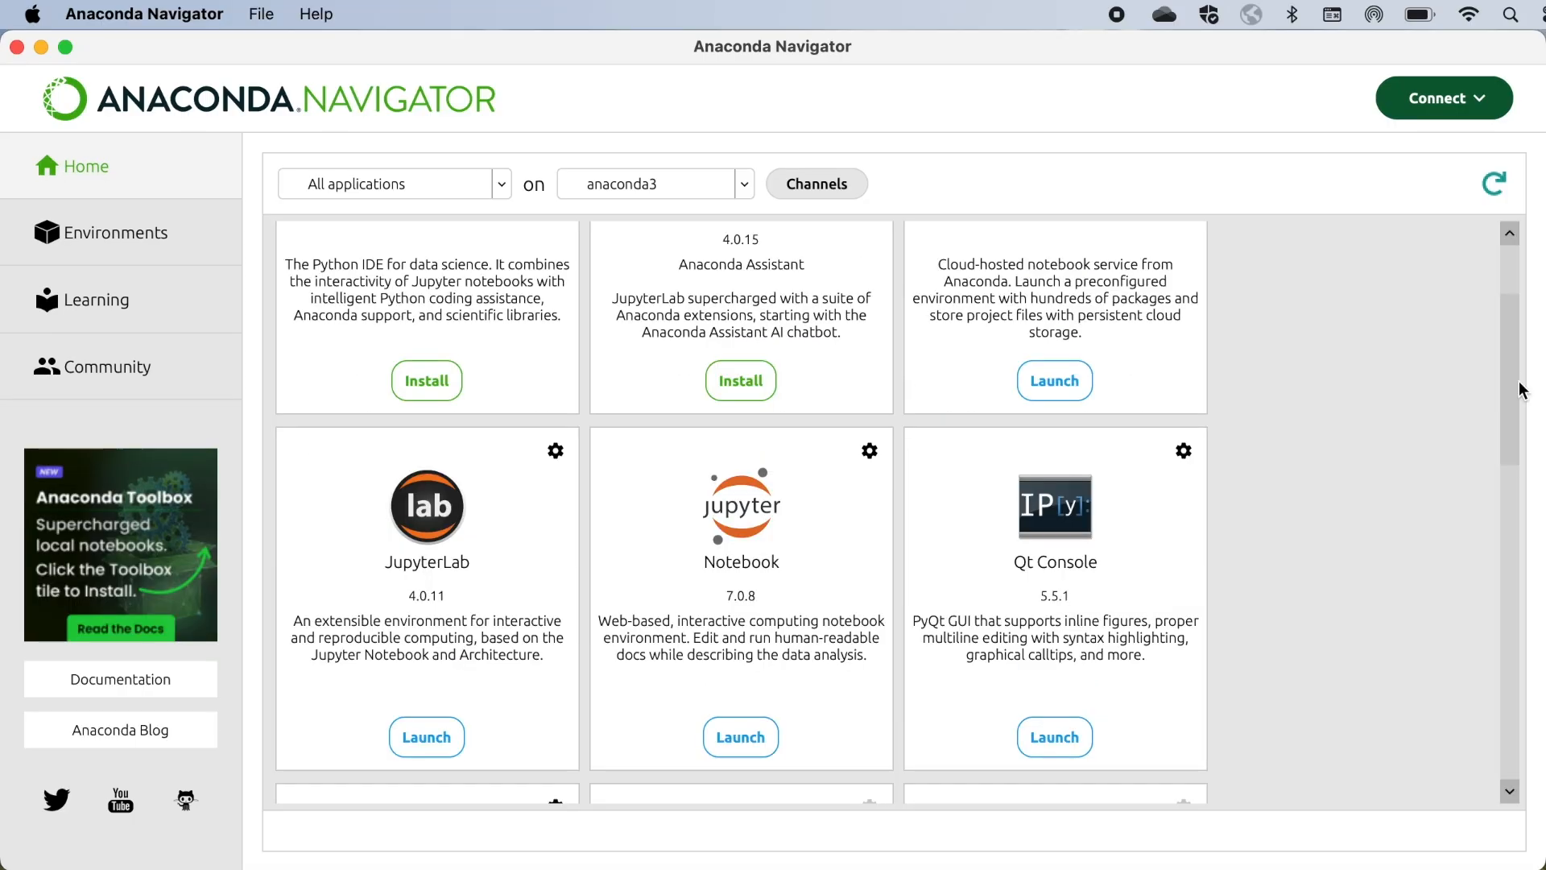
scroll(1514, 439, down, 5)
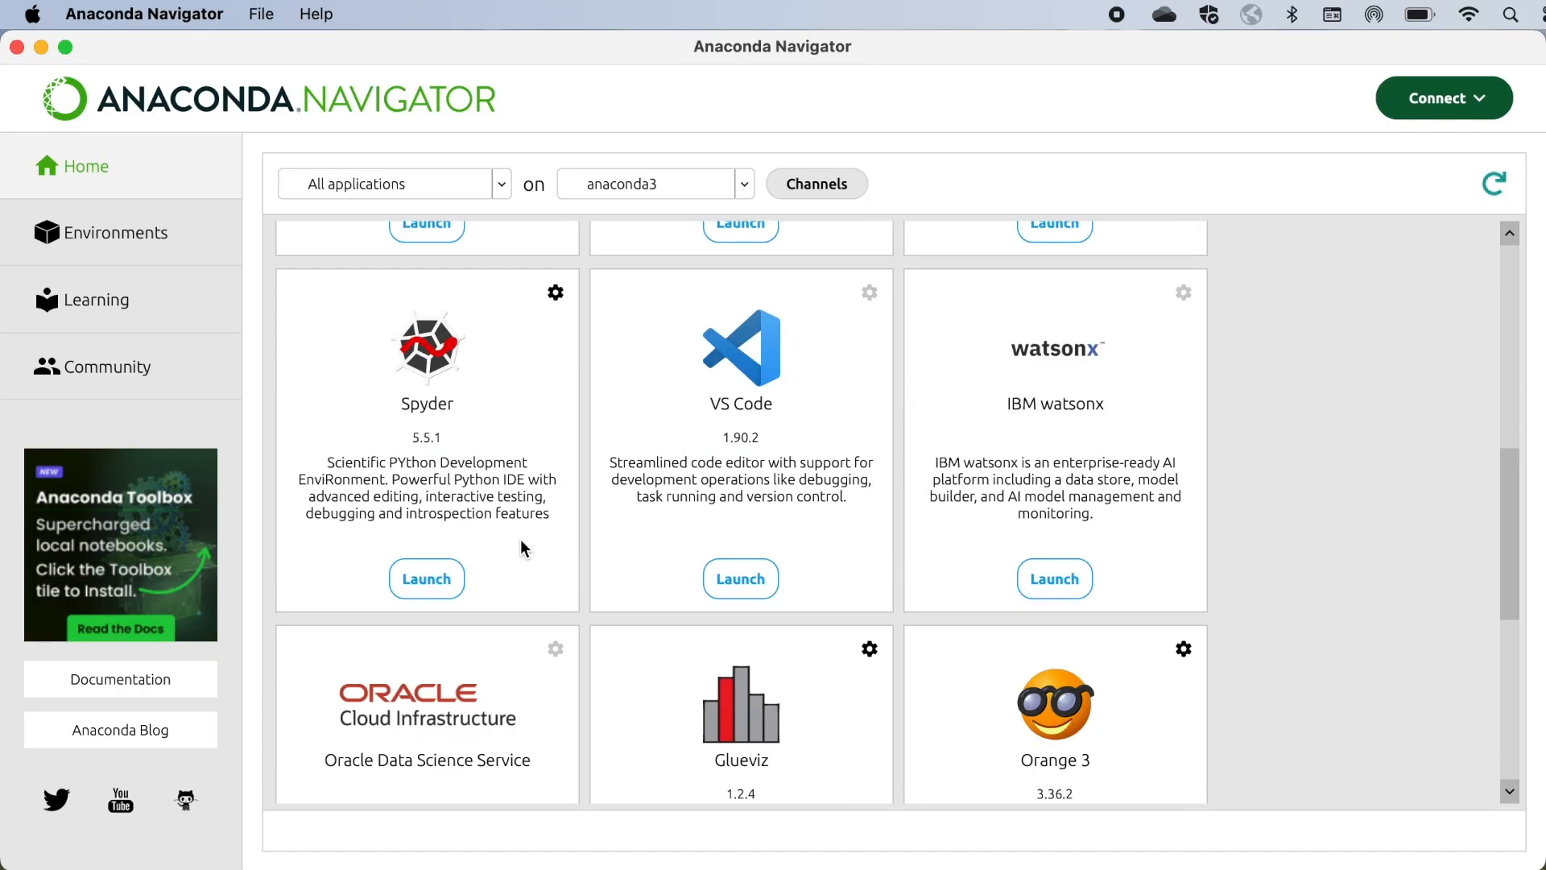
click(418, 581)
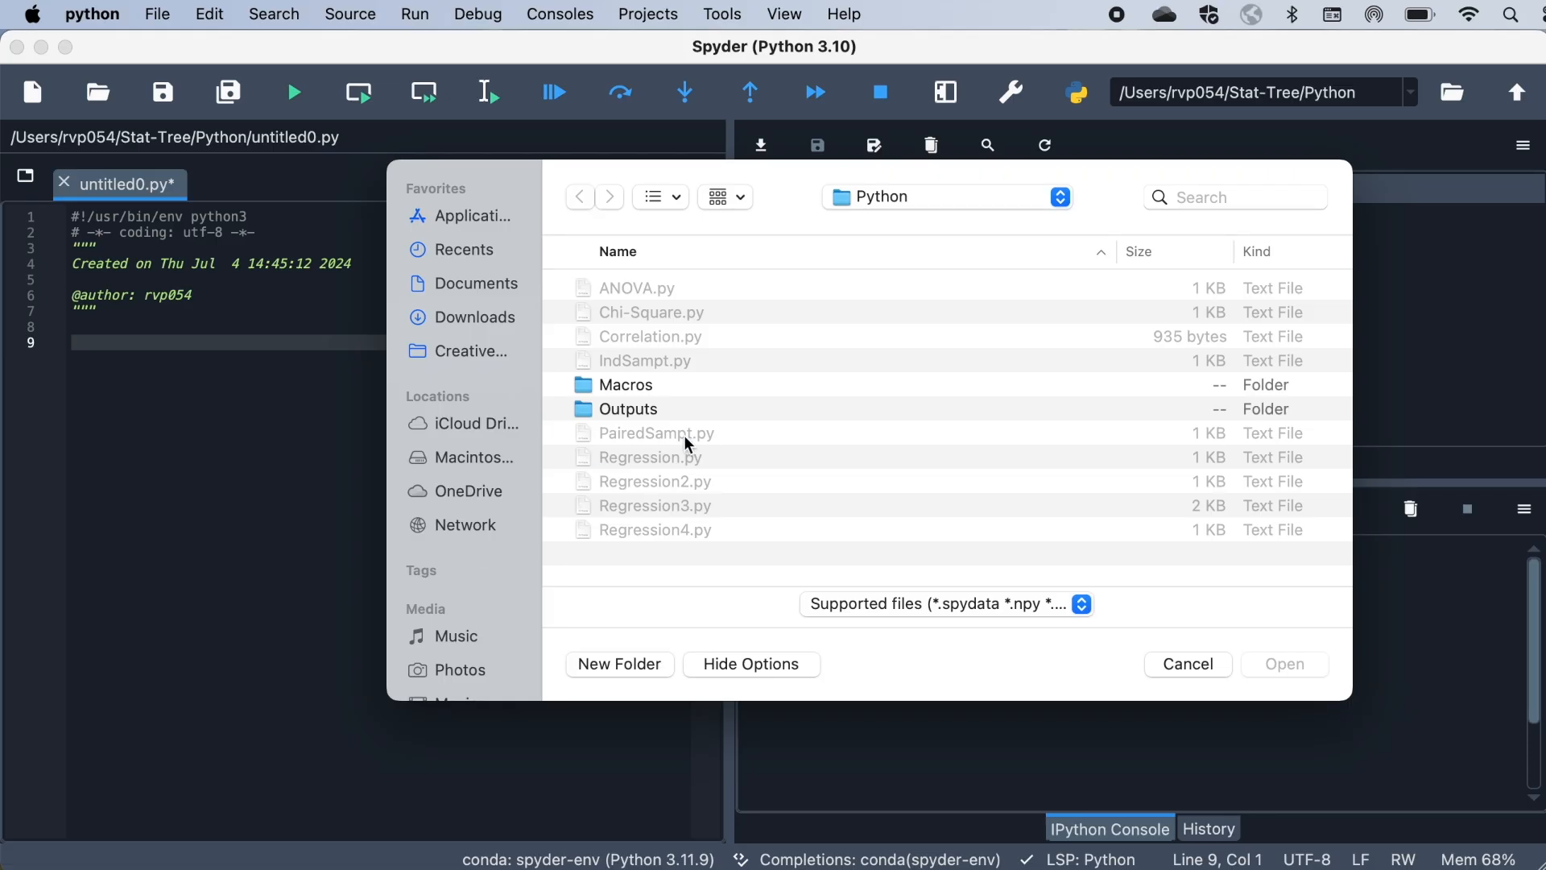
Browse to the data folder inside Stat-Tree in the data import dialog and select PEVS.csv
click(895, 201)
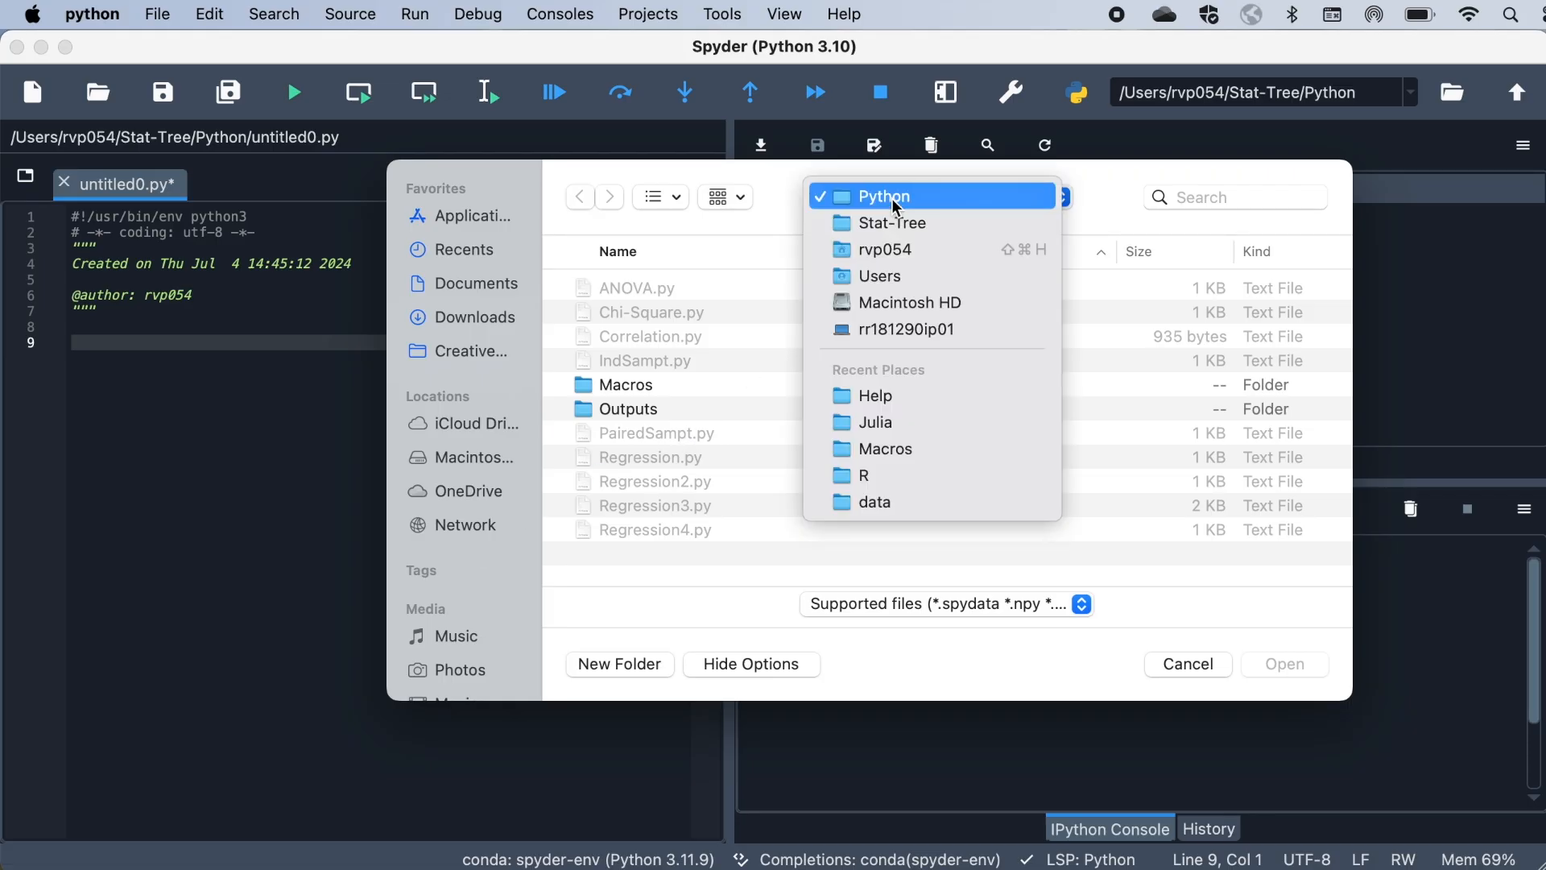
click(885, 222)
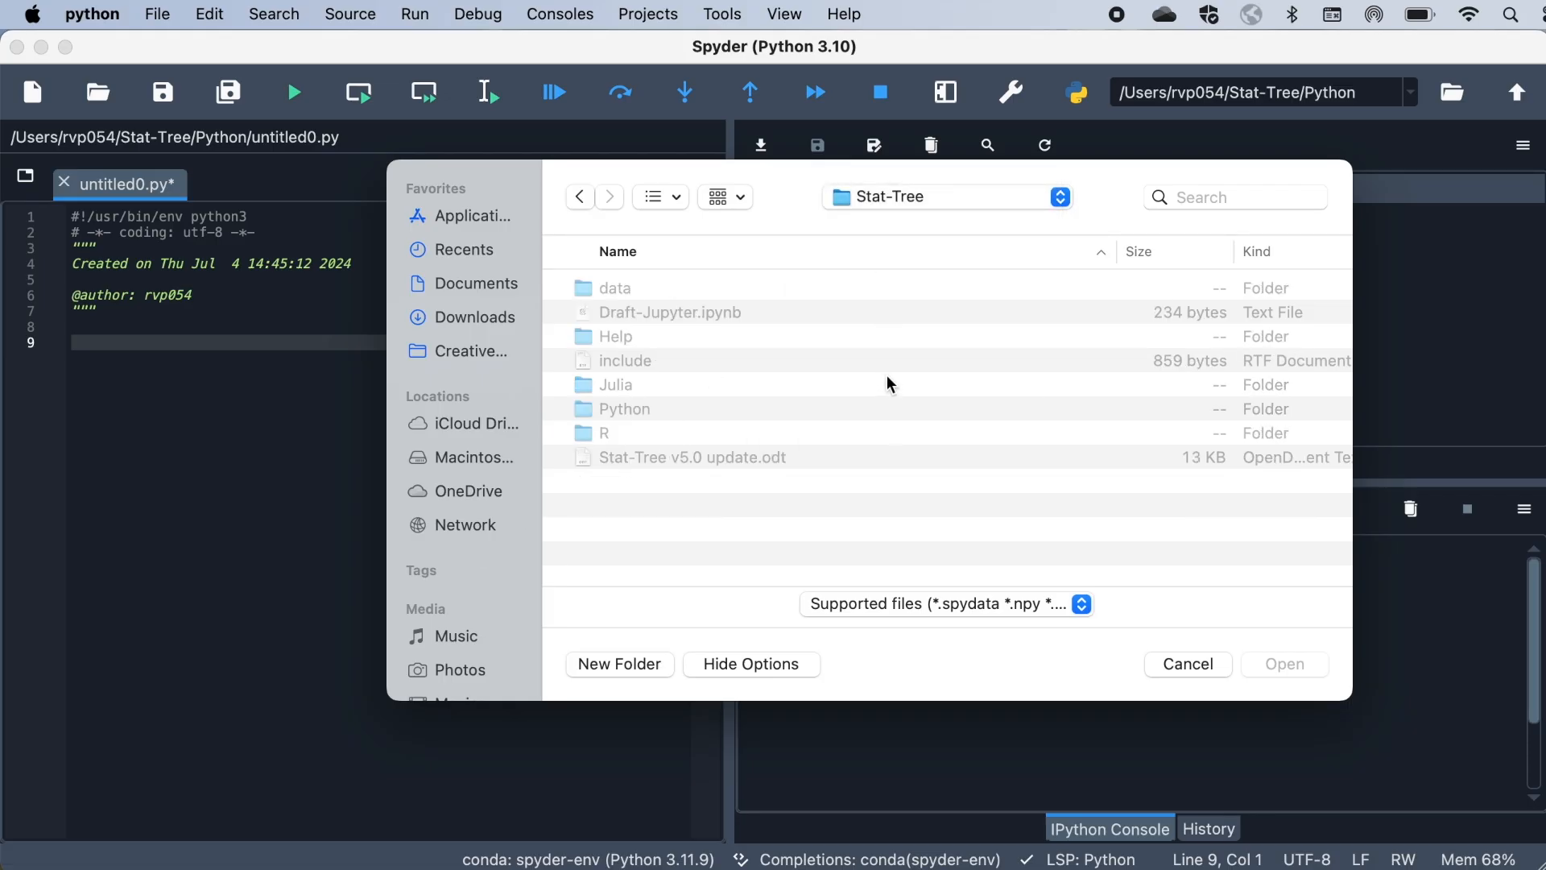
click(587, 292)
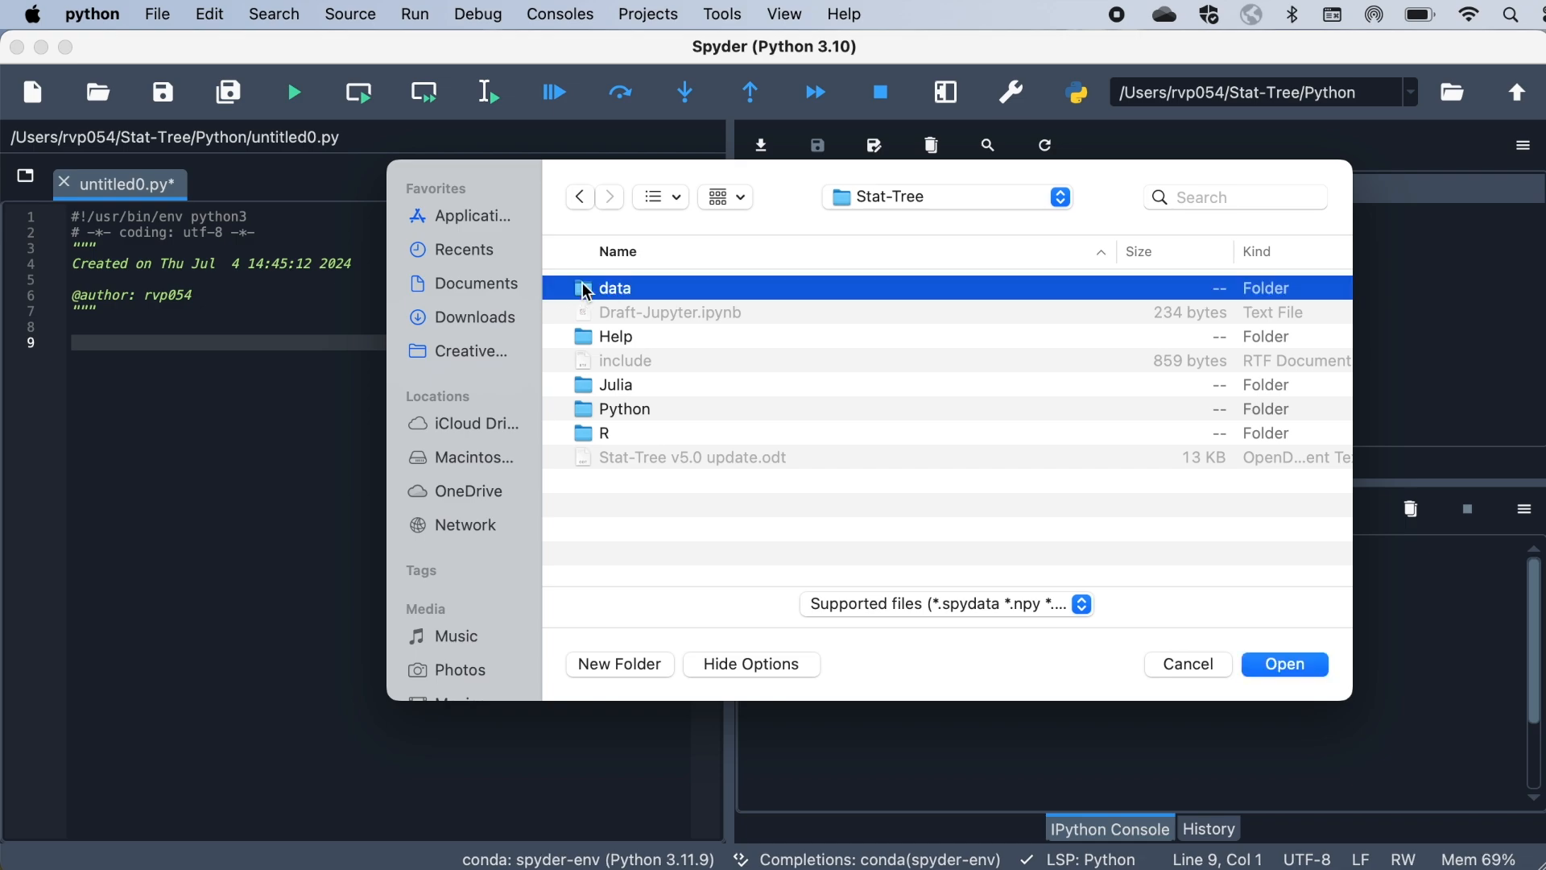
double_click(587, 291)
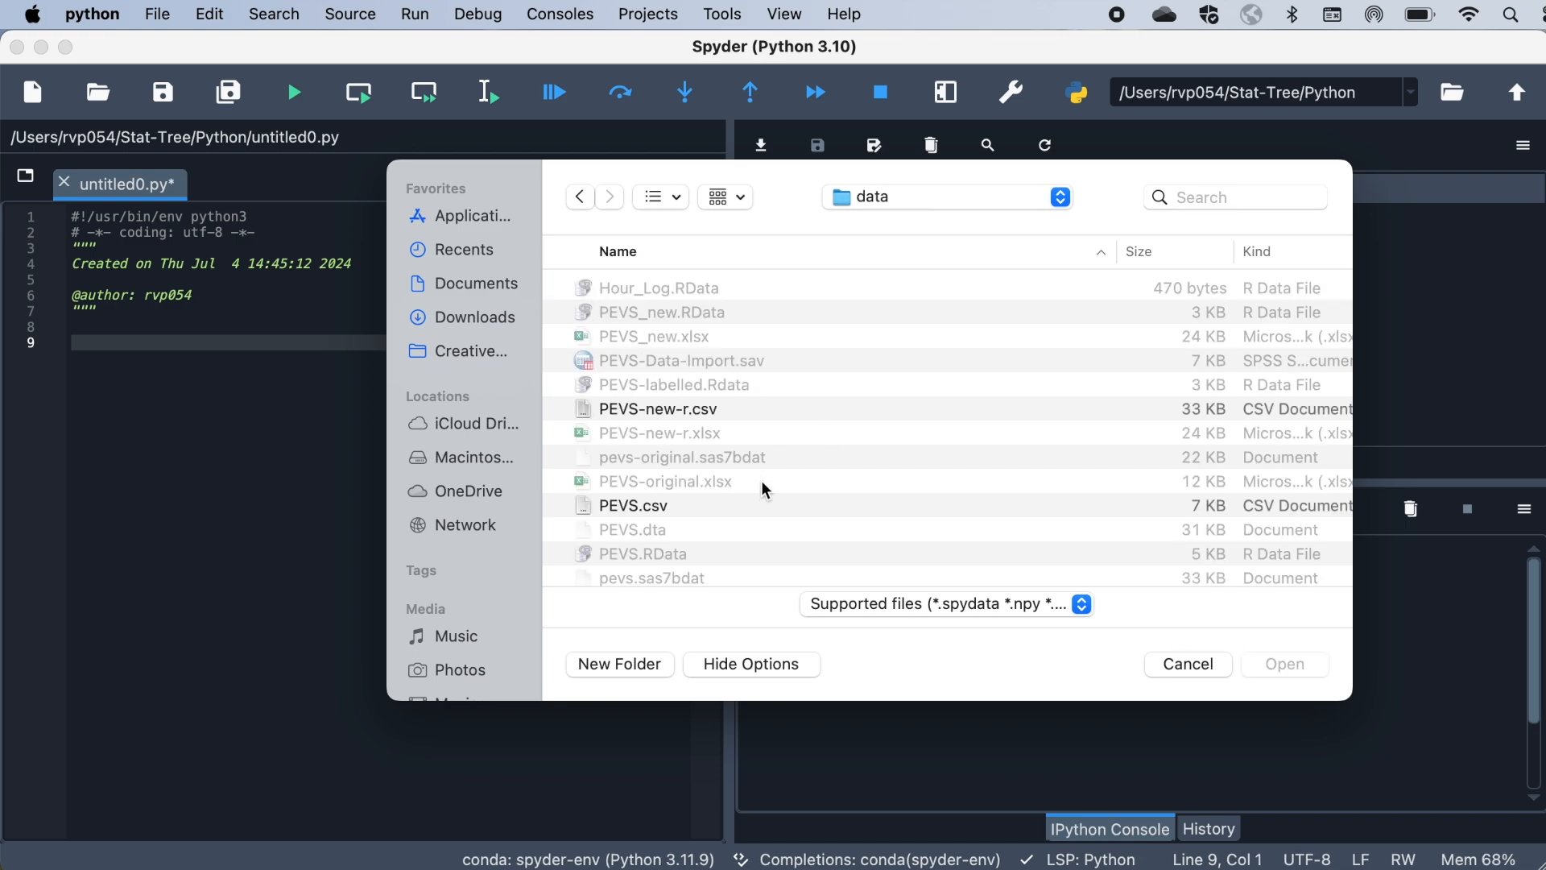
scroll(762, 478, down, 4)
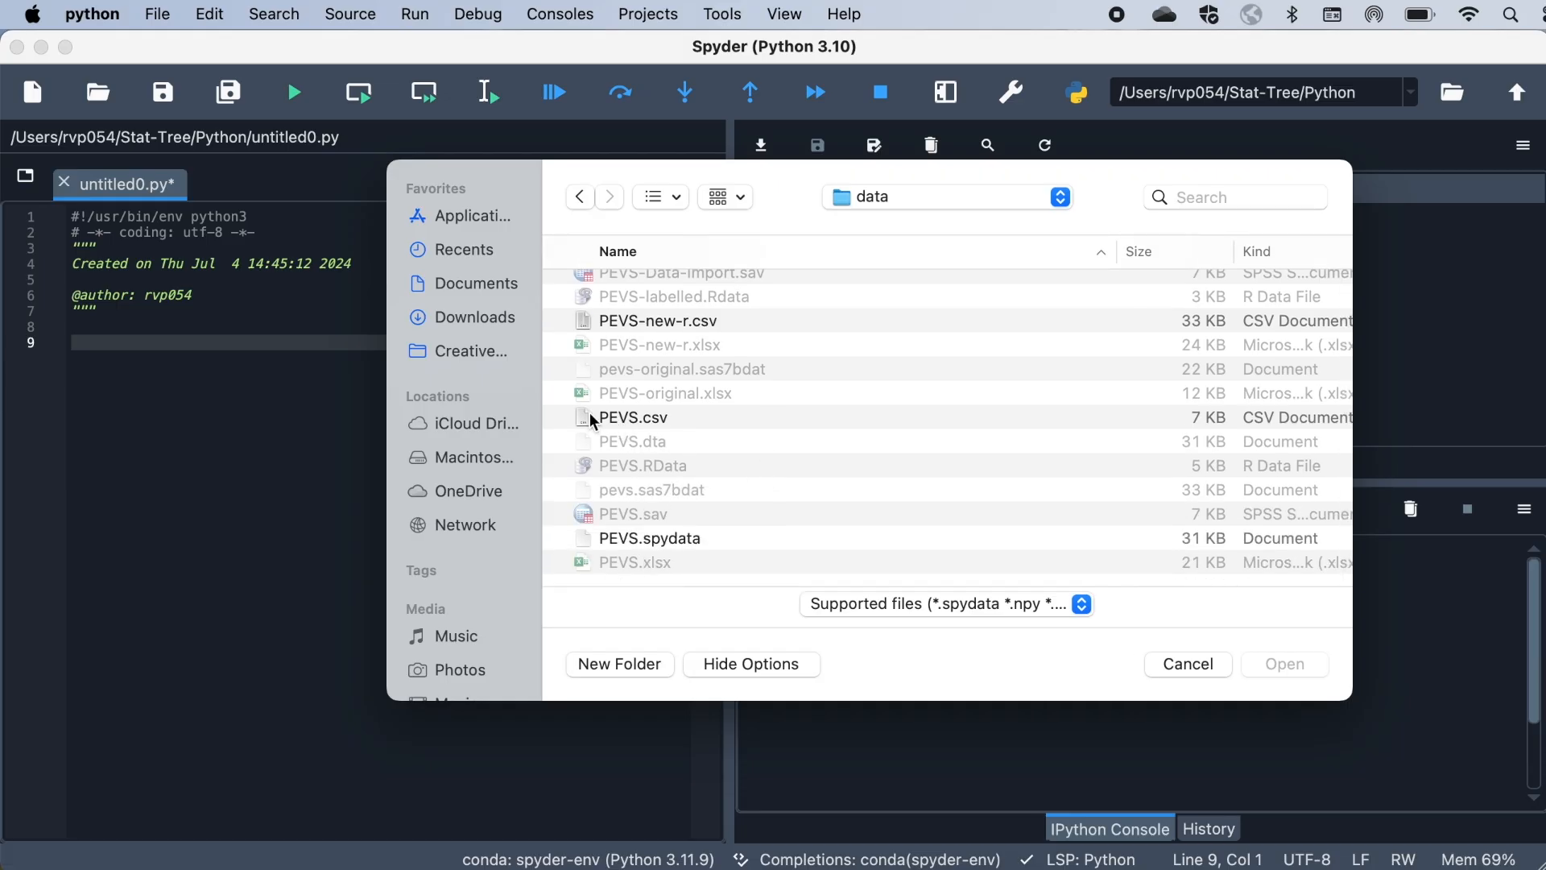
scroll(815, 419, up, 4)
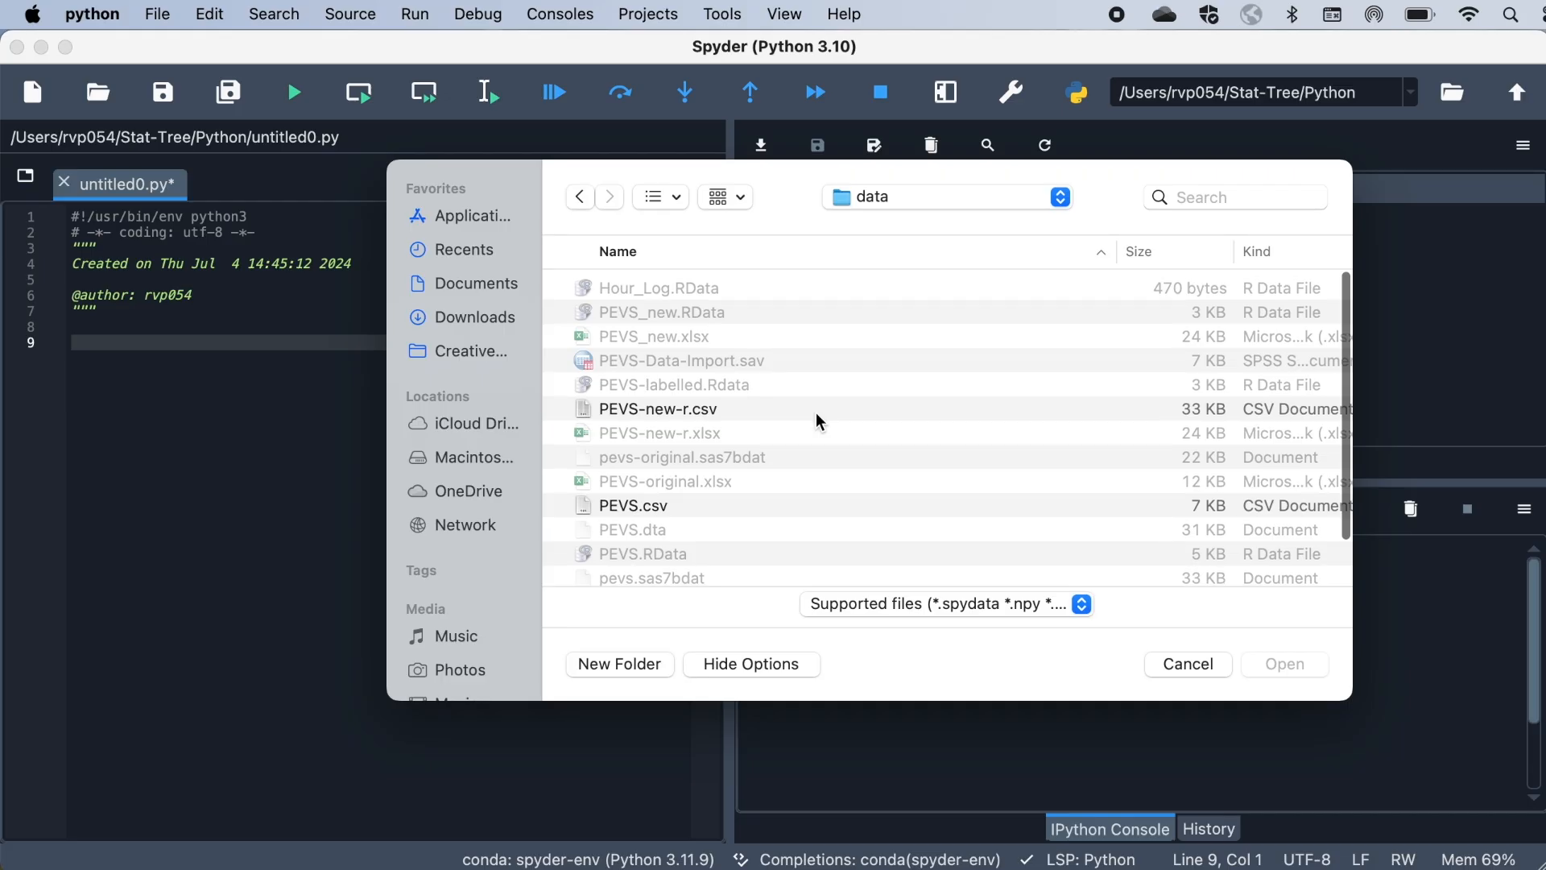
scroll(816, 415, down, 2)
scroll(815, 412, down, 3)
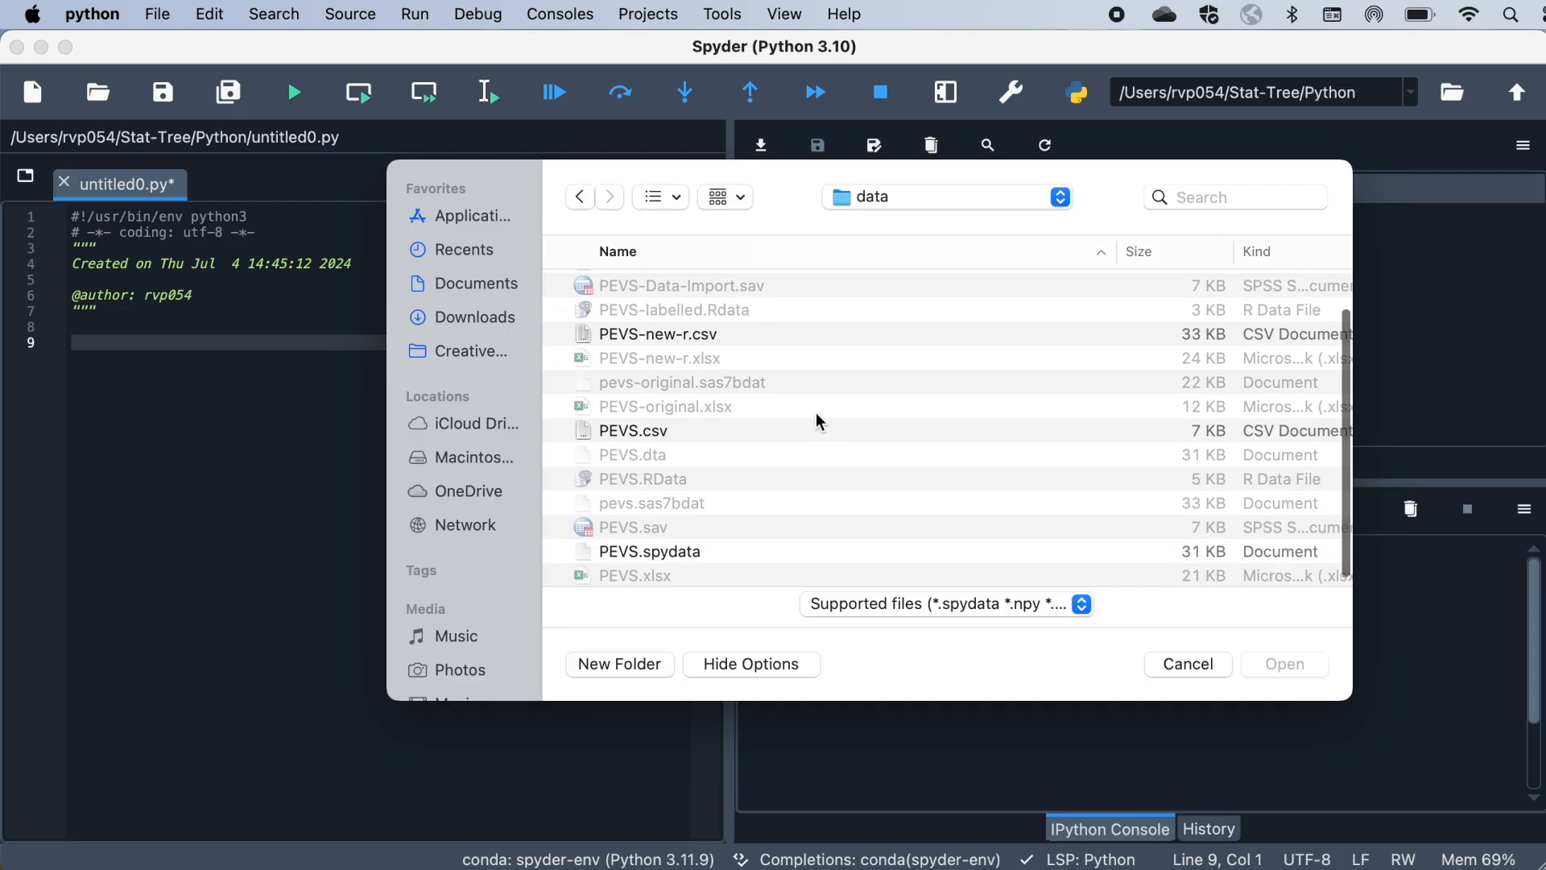
click(584, 414)
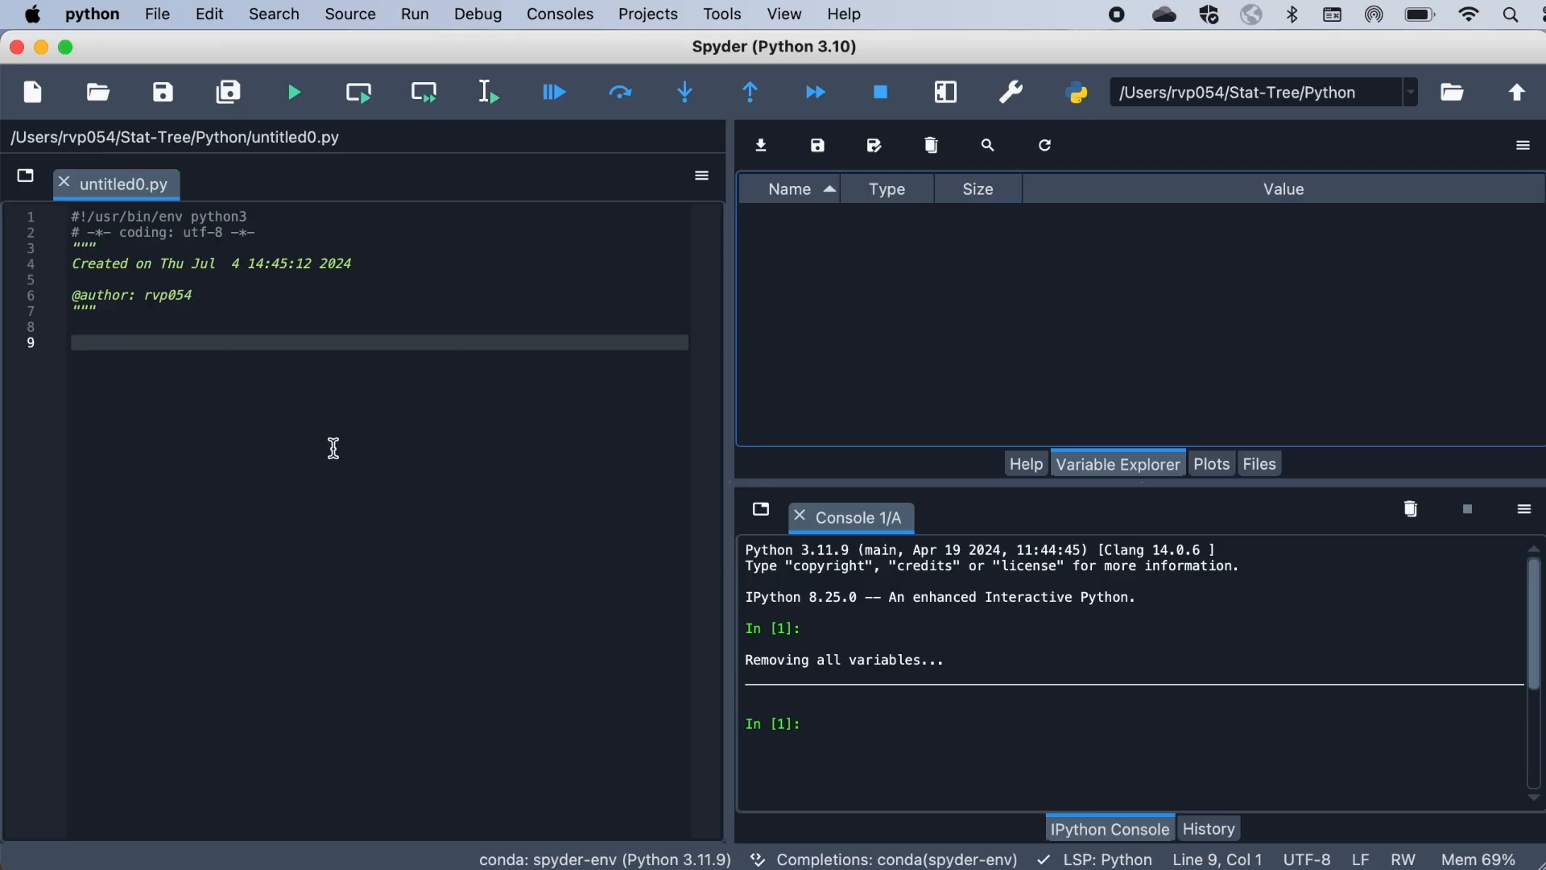
Start a data import into the Variable Explorer, filter for CSV text files and open PEVS.csv
click(764, 146)
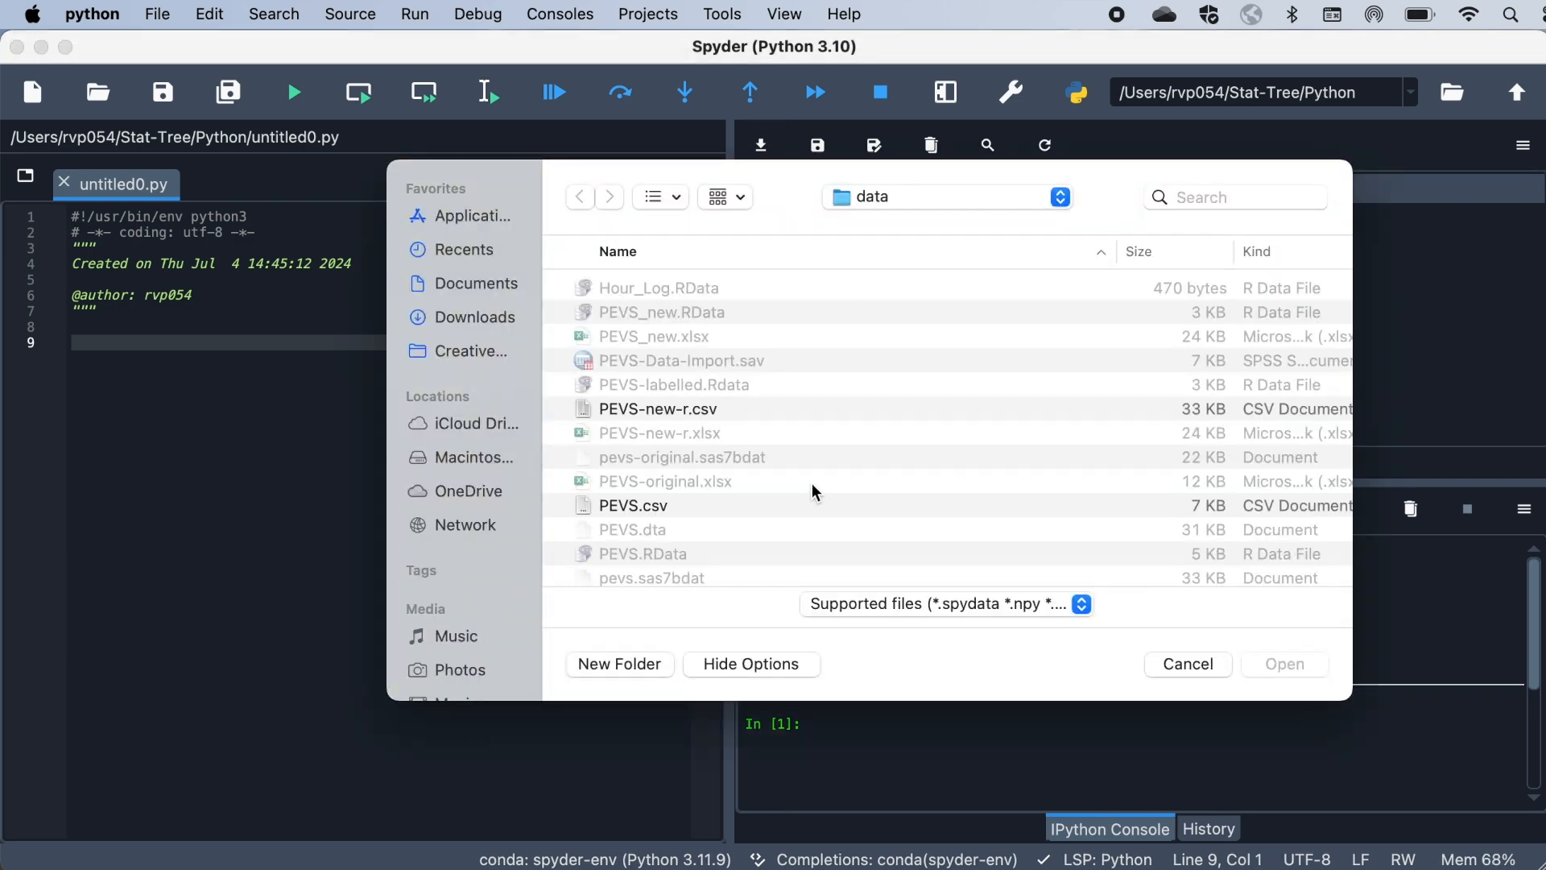
click(927, 604)
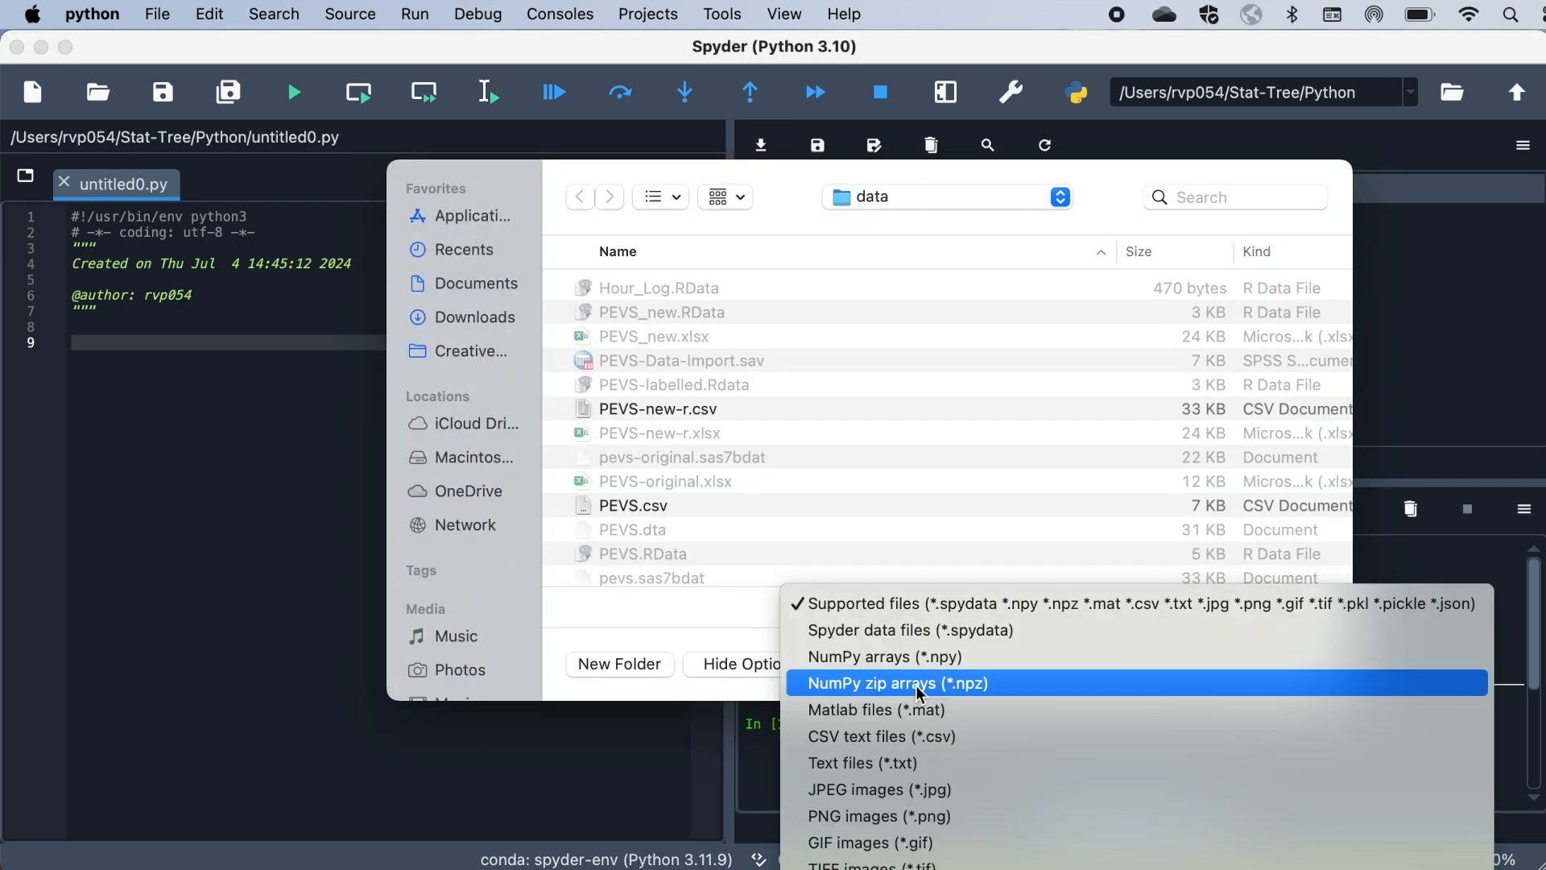
click(867, 738)
click(631, 506)
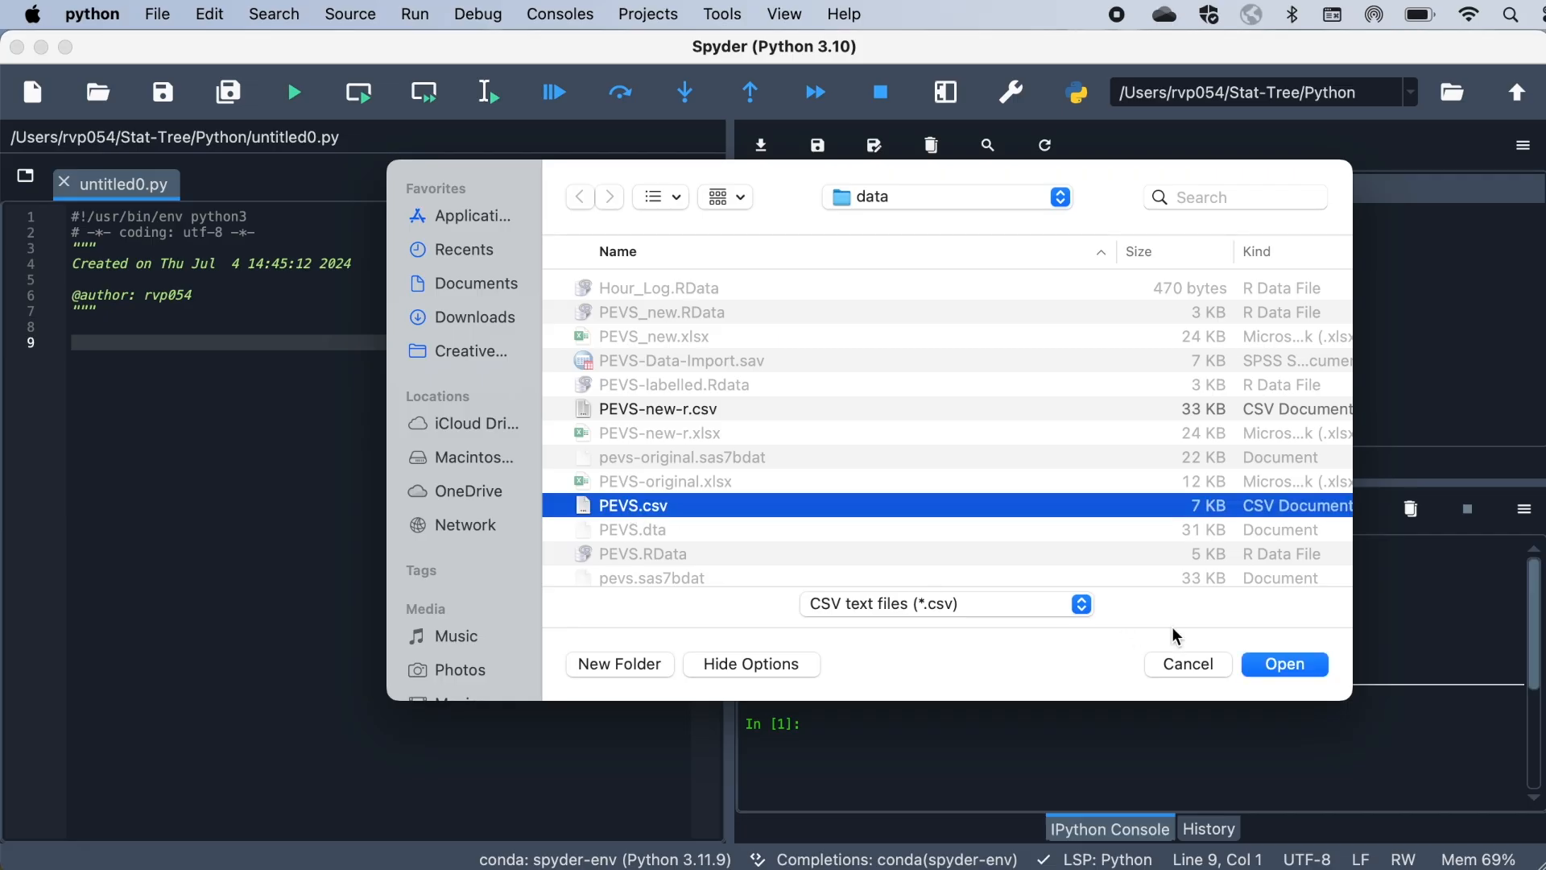
click(1285, 663)
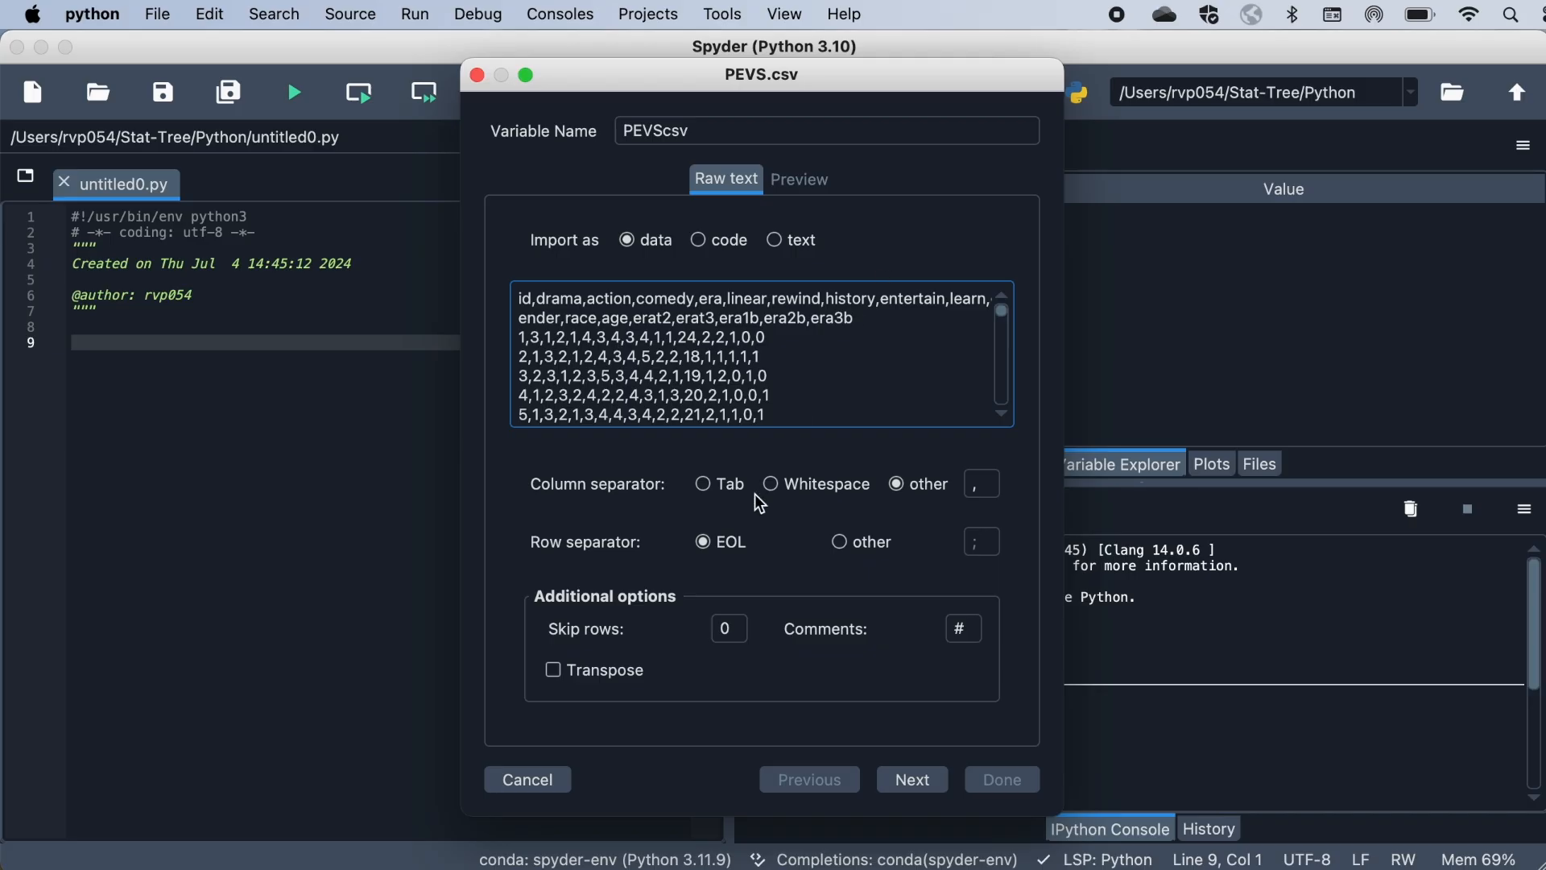
Set PEVS.csv to import as a DataFrame and finish the import
click(907, 780)
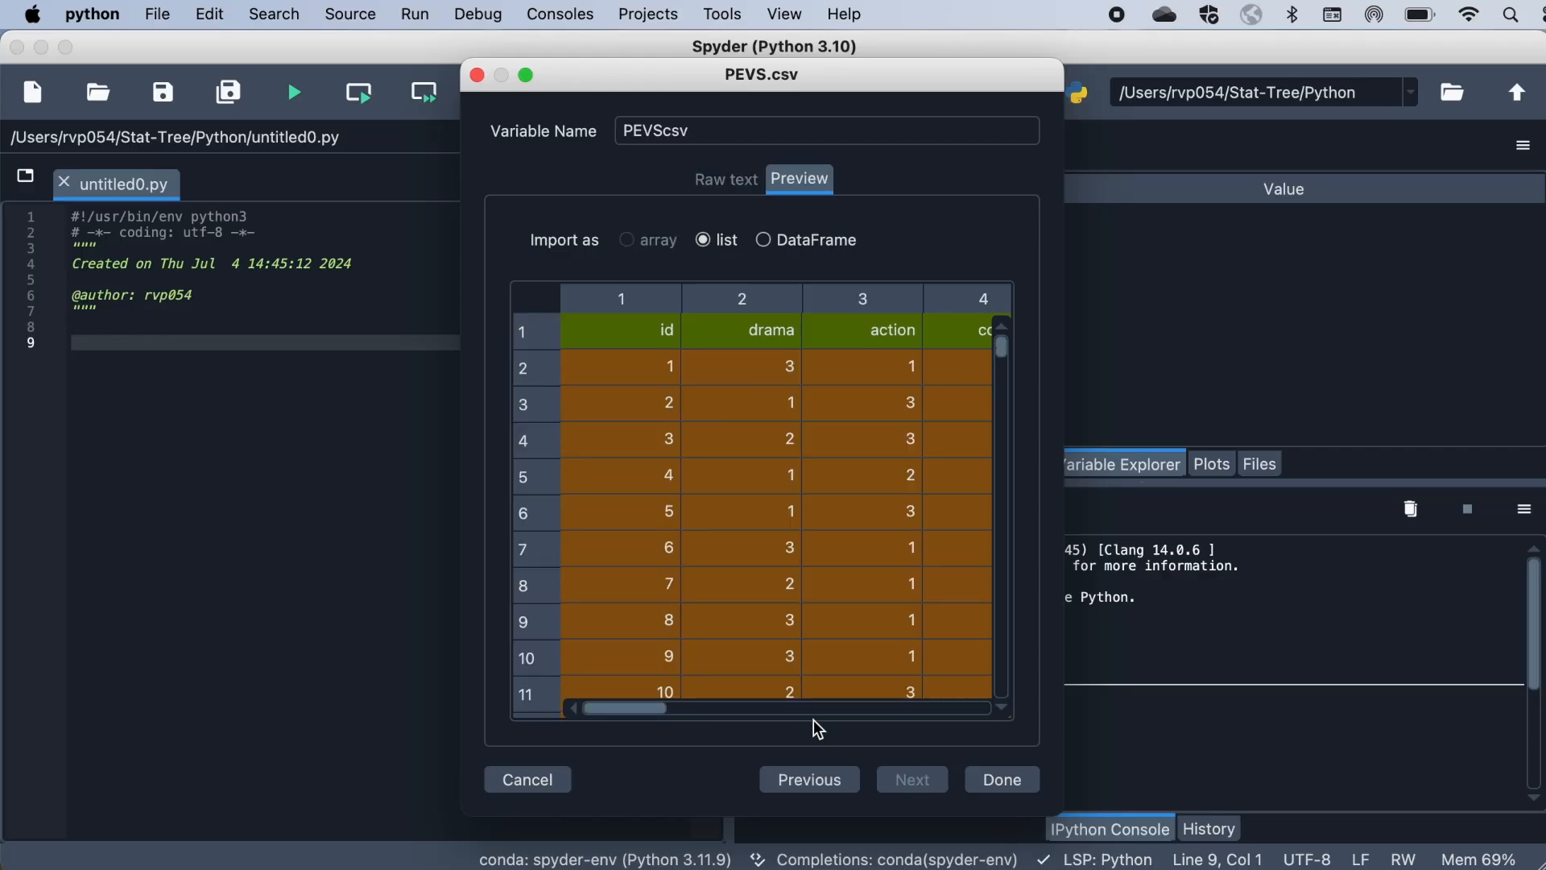
click(765, 244)
click(745, 318)
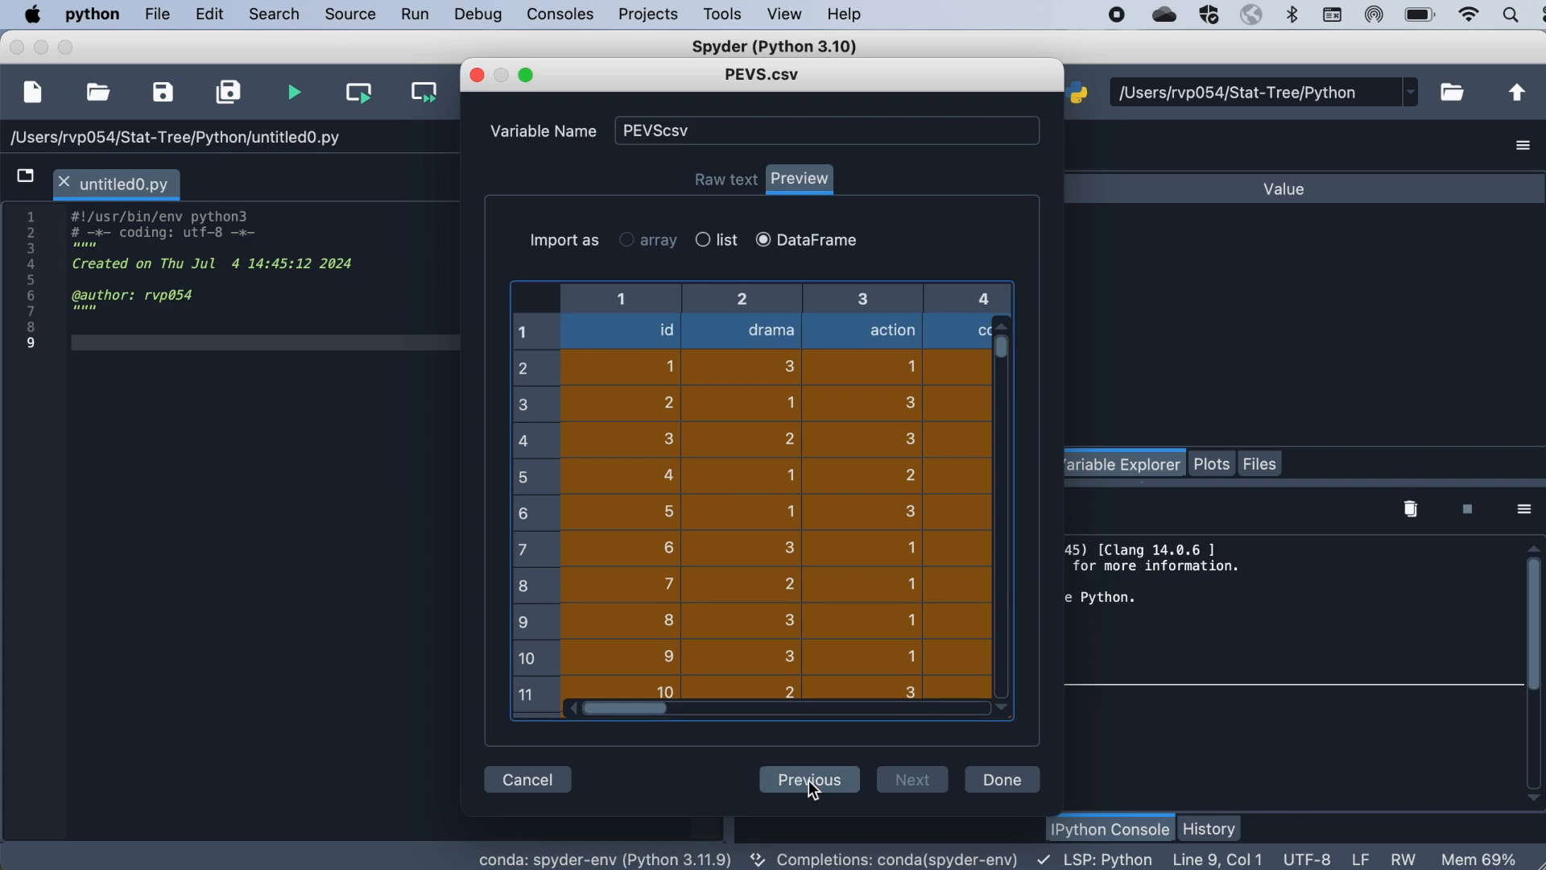
click(995, 782)
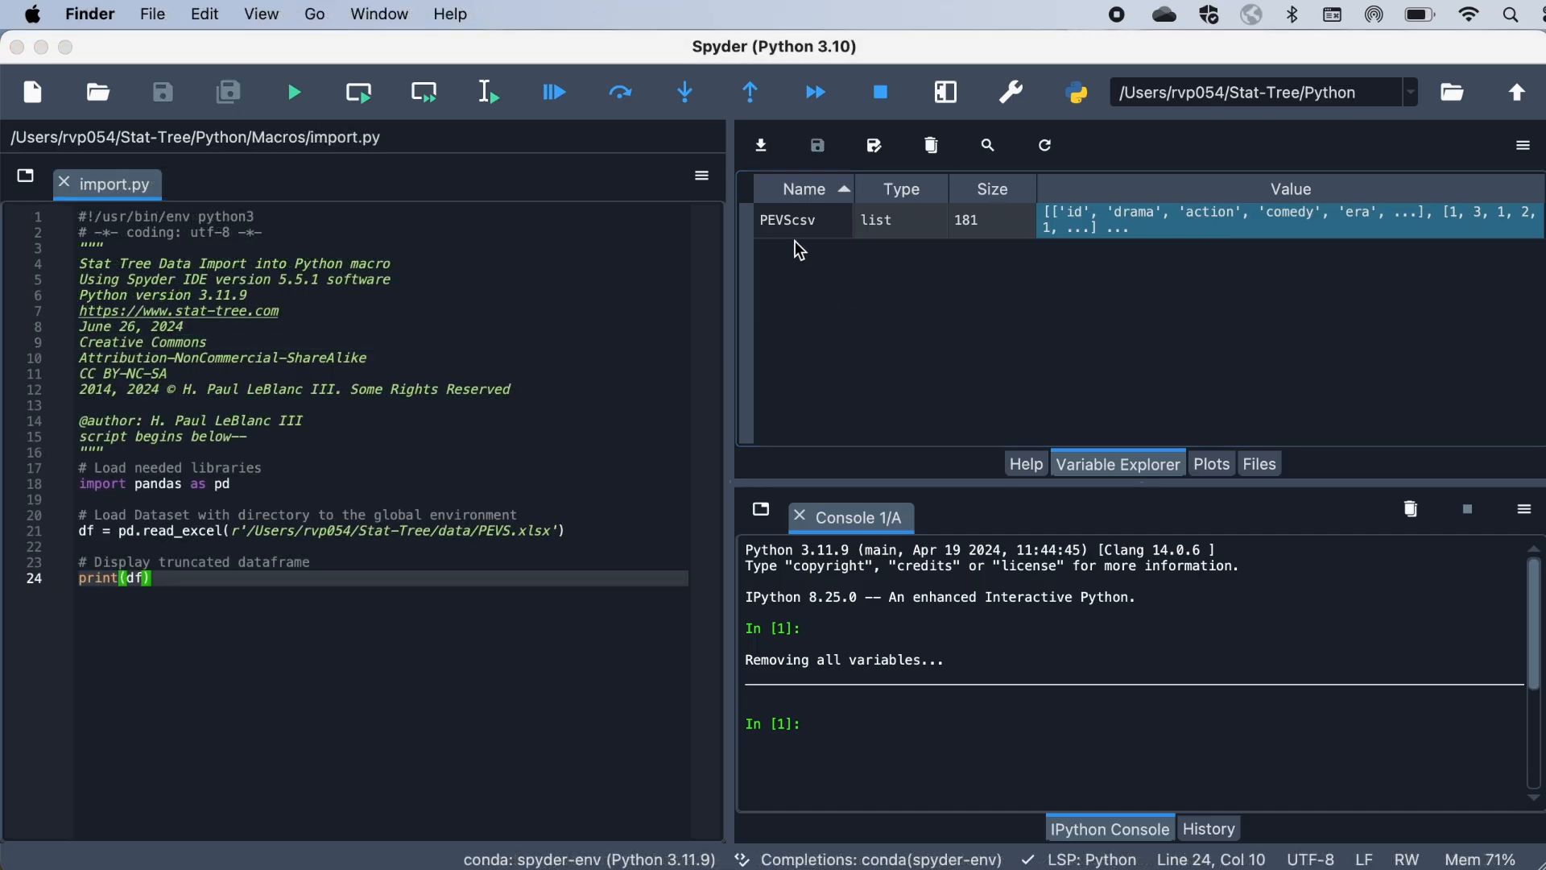
Delete the header row at index 0 from the PEVScsv variable and save the change
double_click(806, 223)
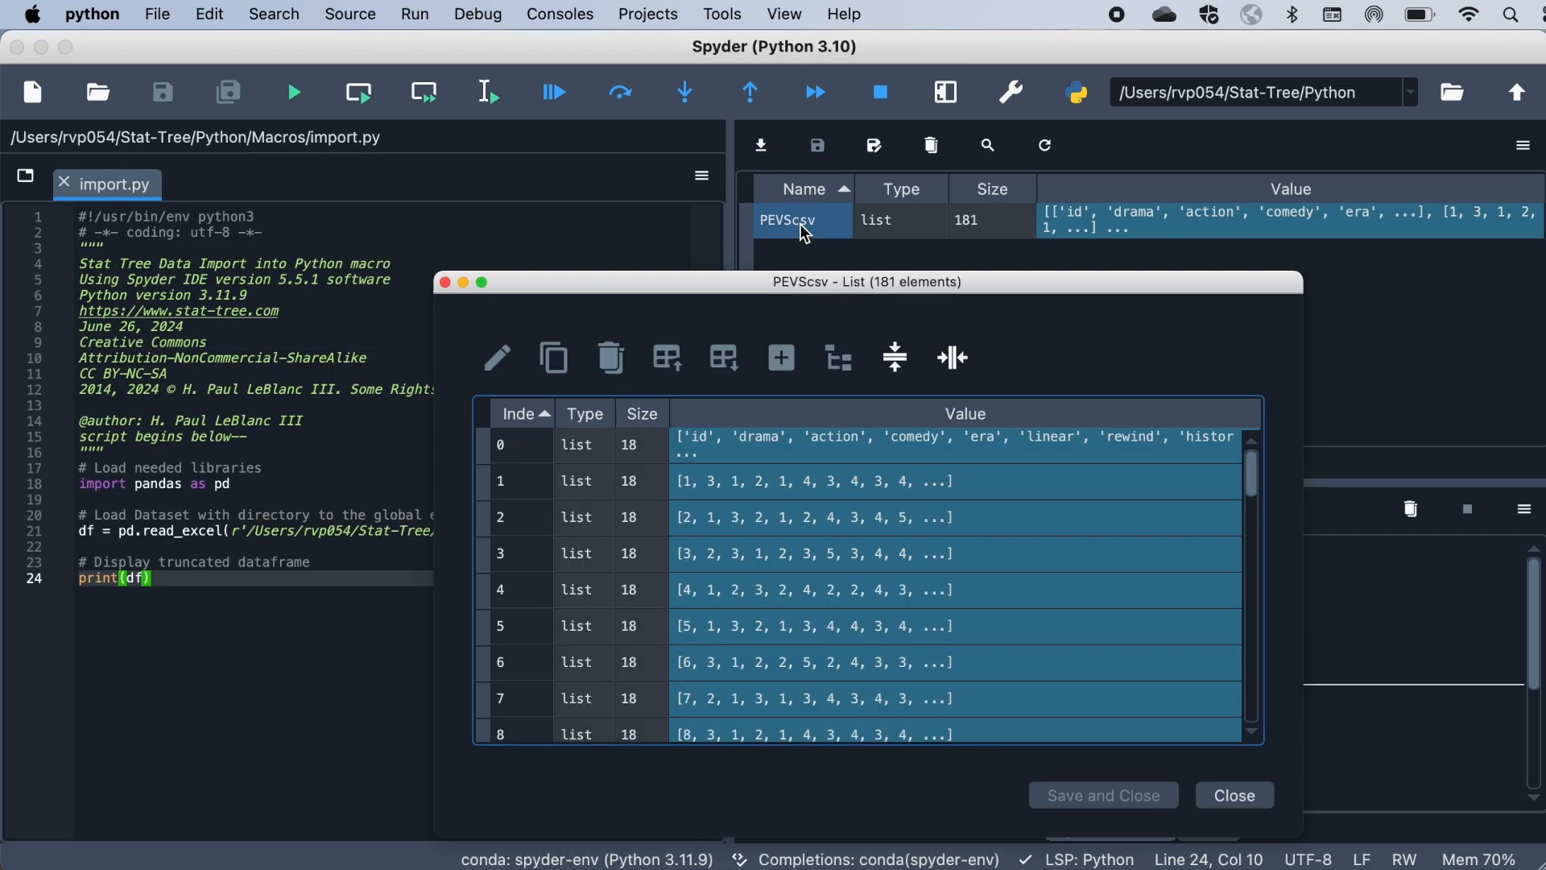
click(484, 455)
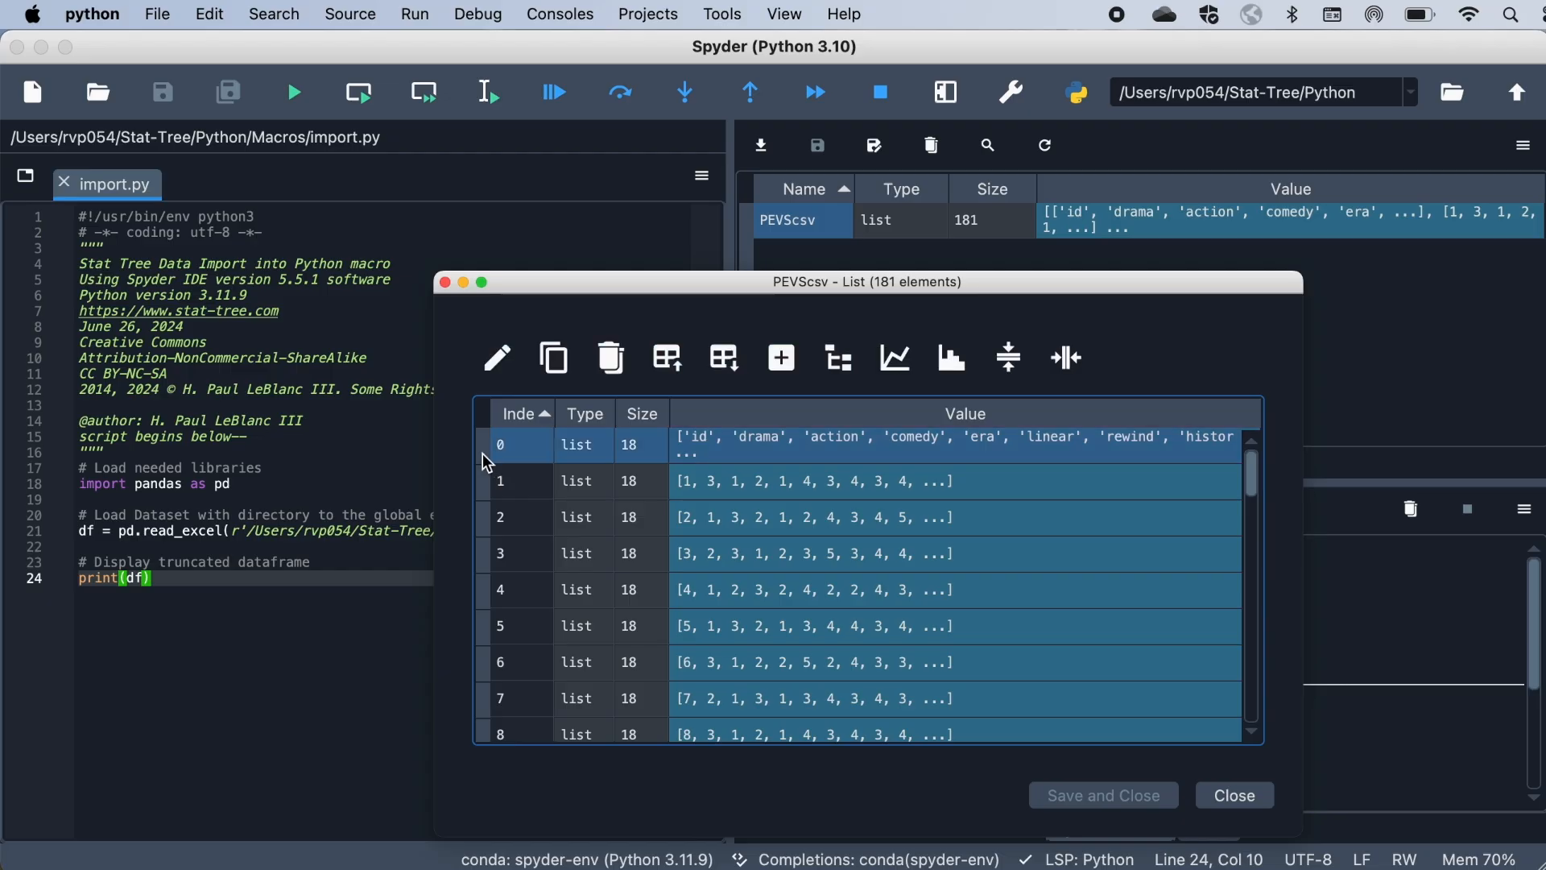
click(612, 361)
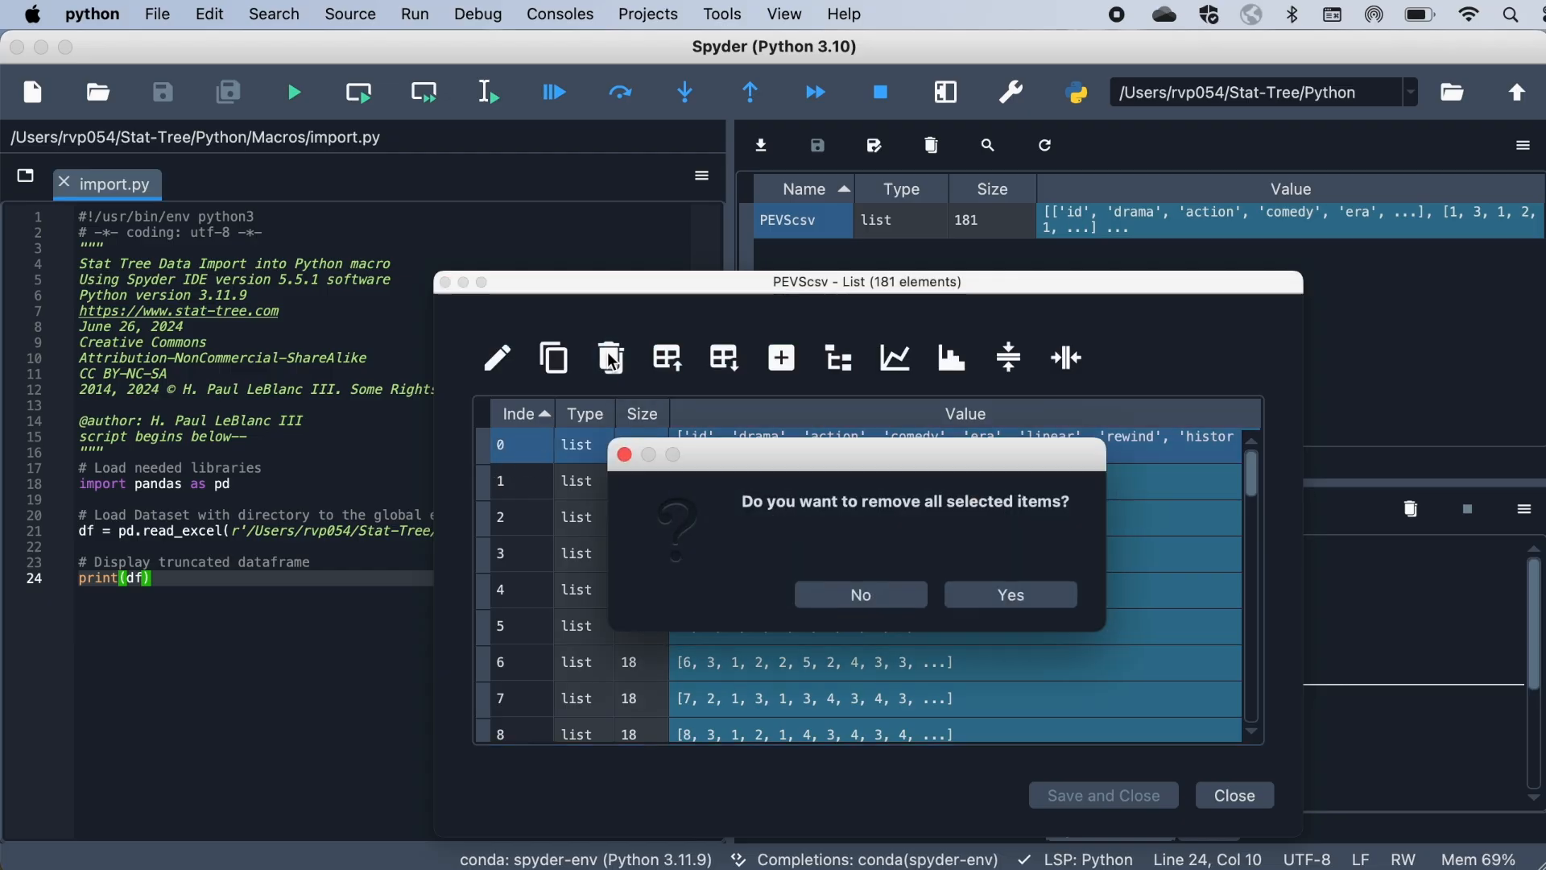
click(991, 594)
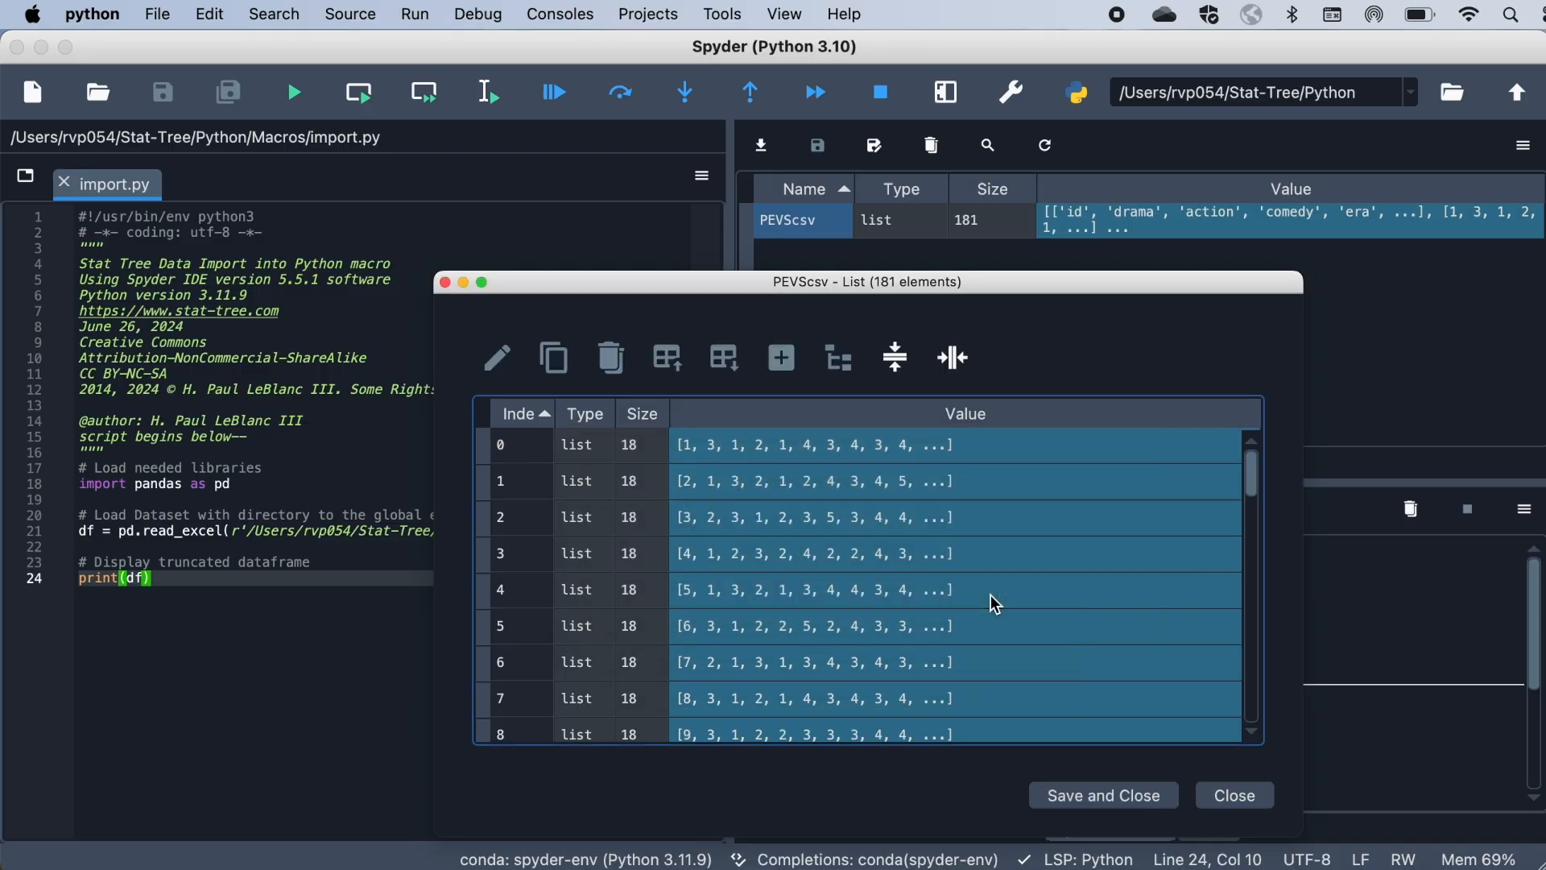
click(1080, 794)
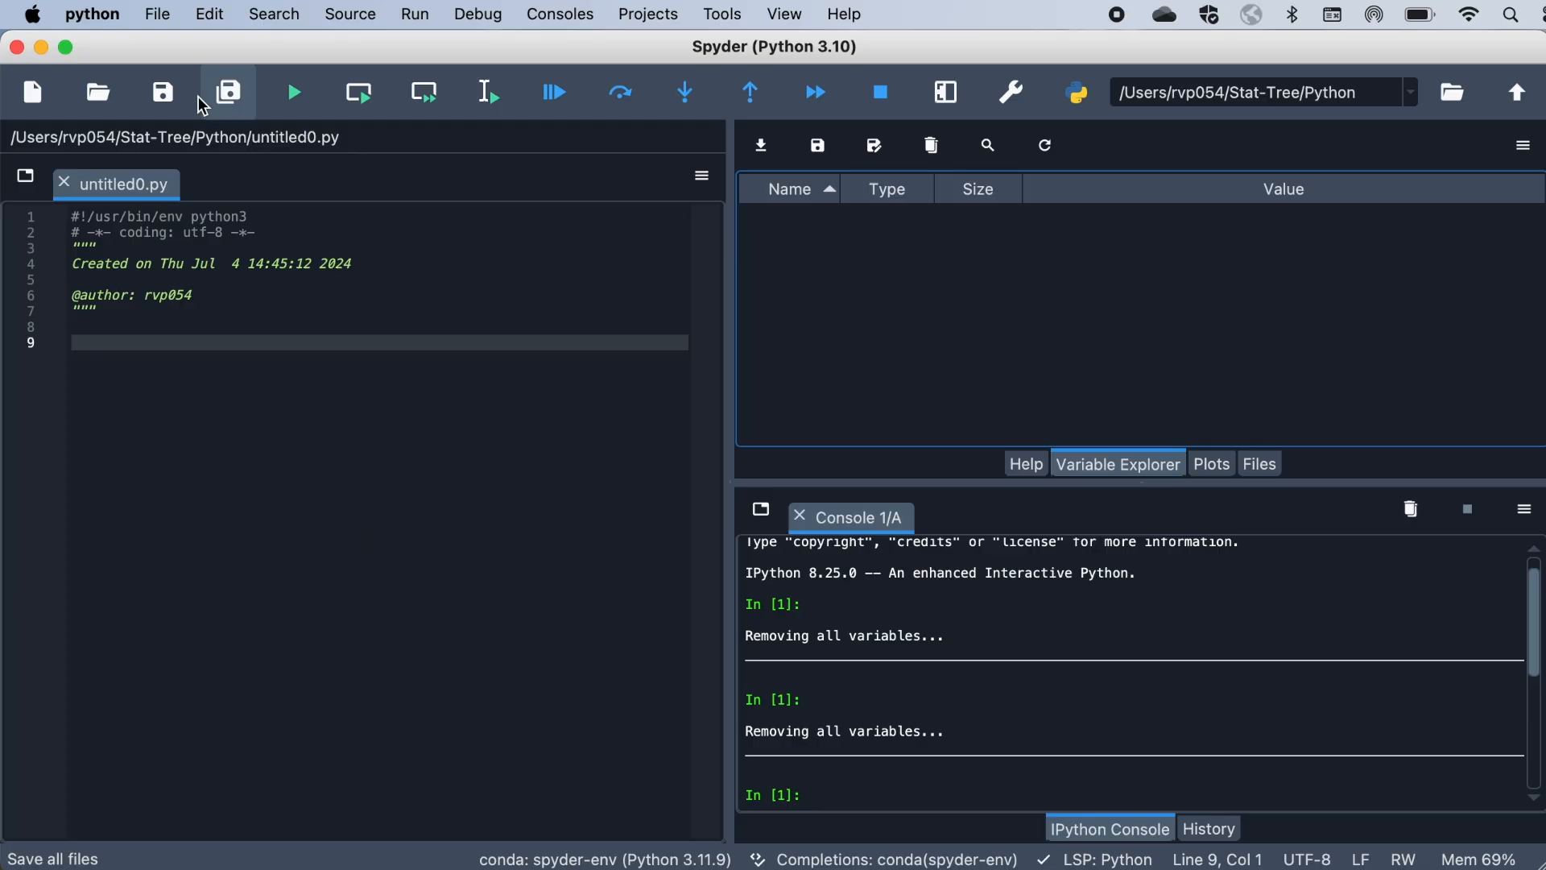
Open the import.py script from the Macros folder in the editor
click(98, 92)
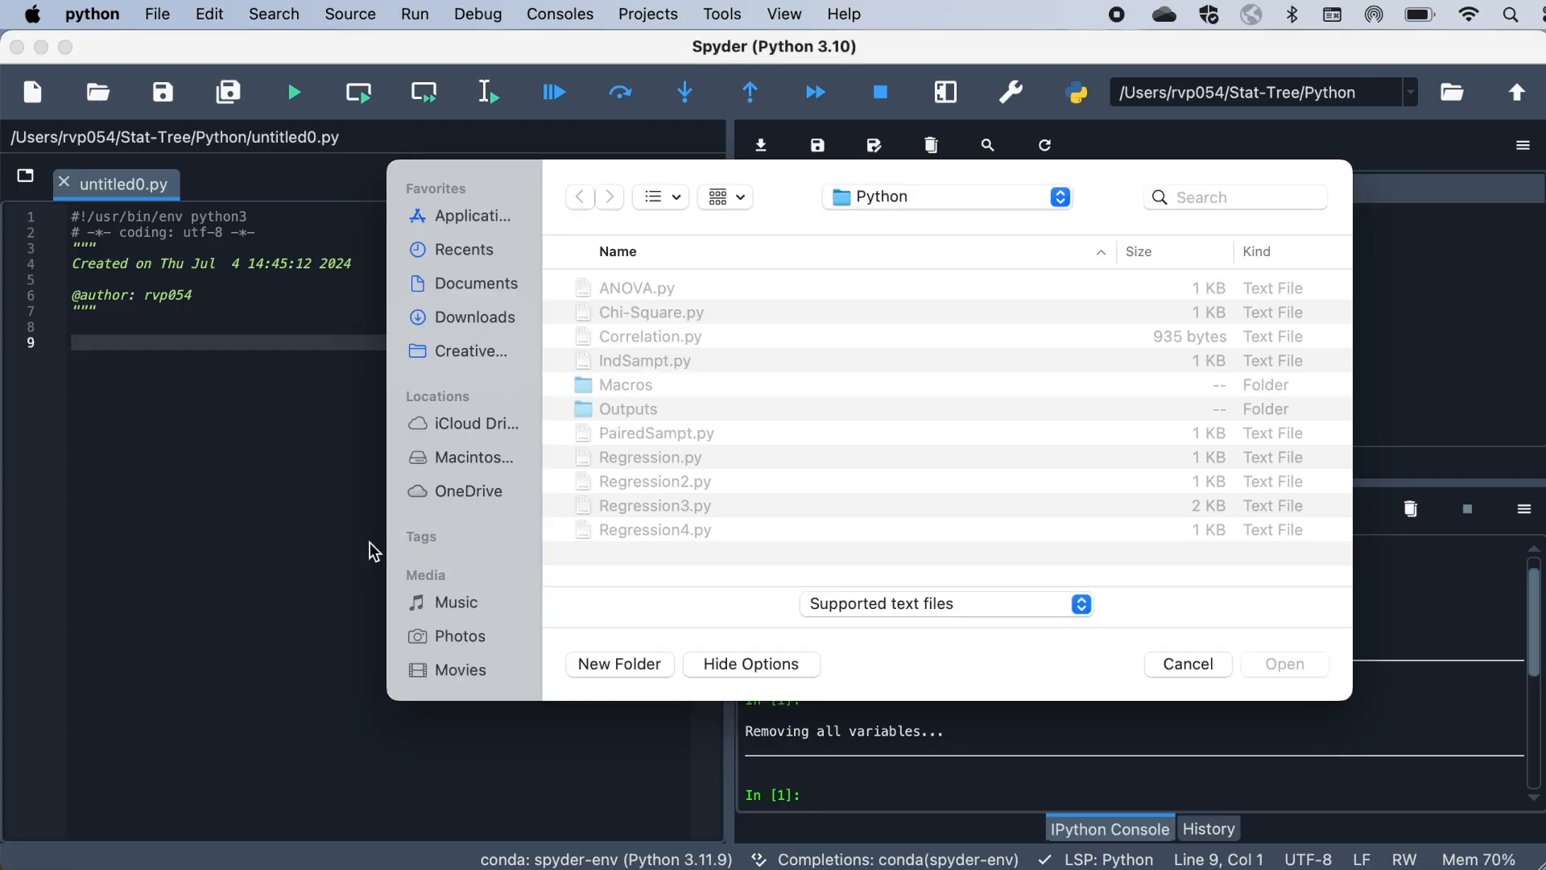
double_click(585, 390)
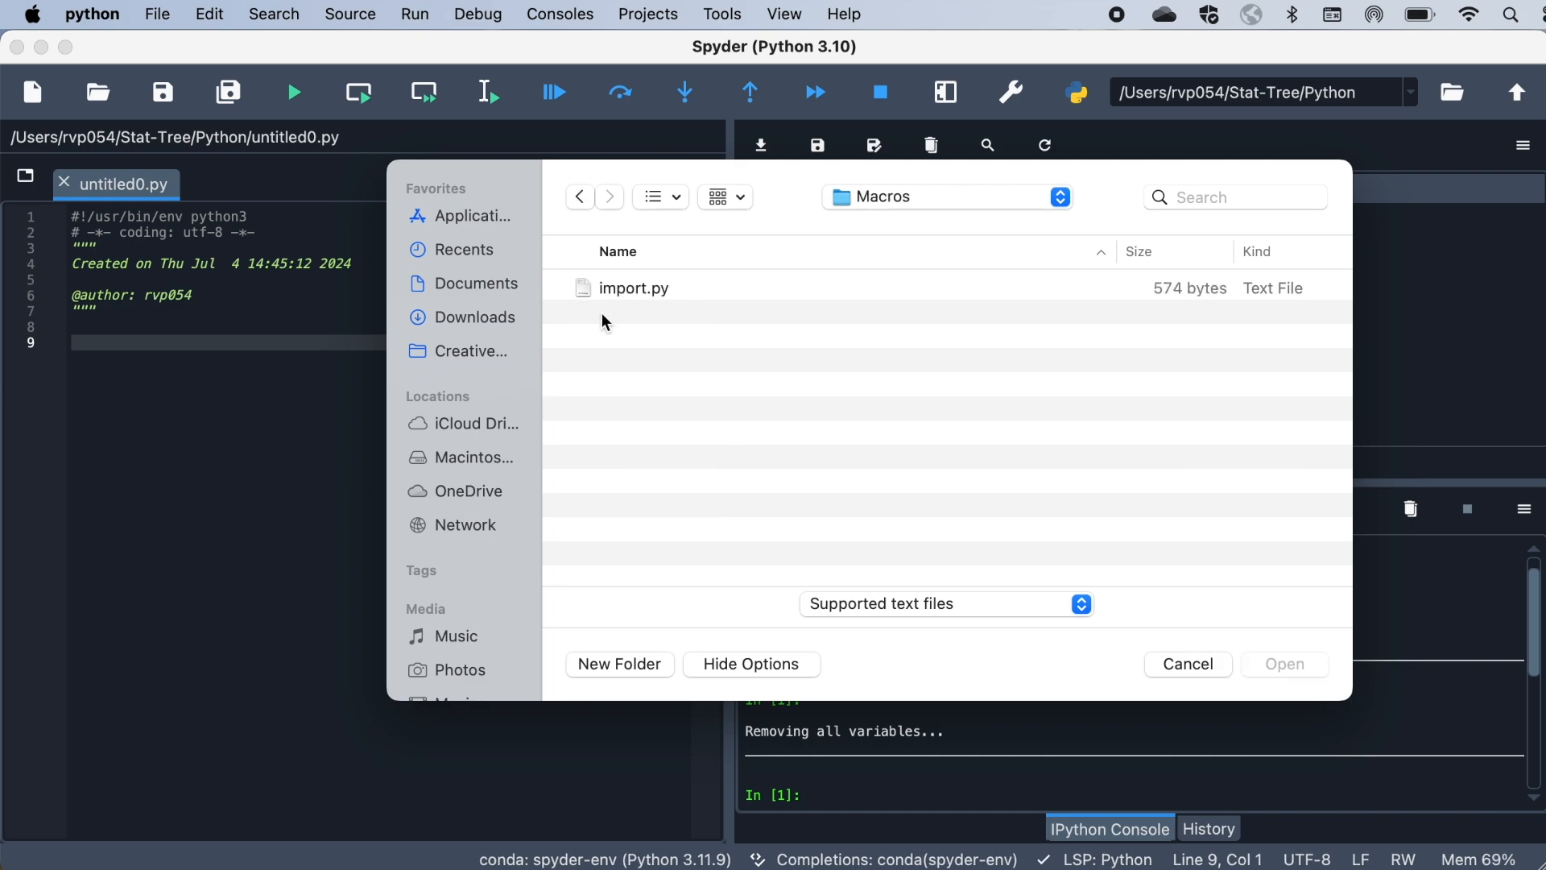
click(594, 292)
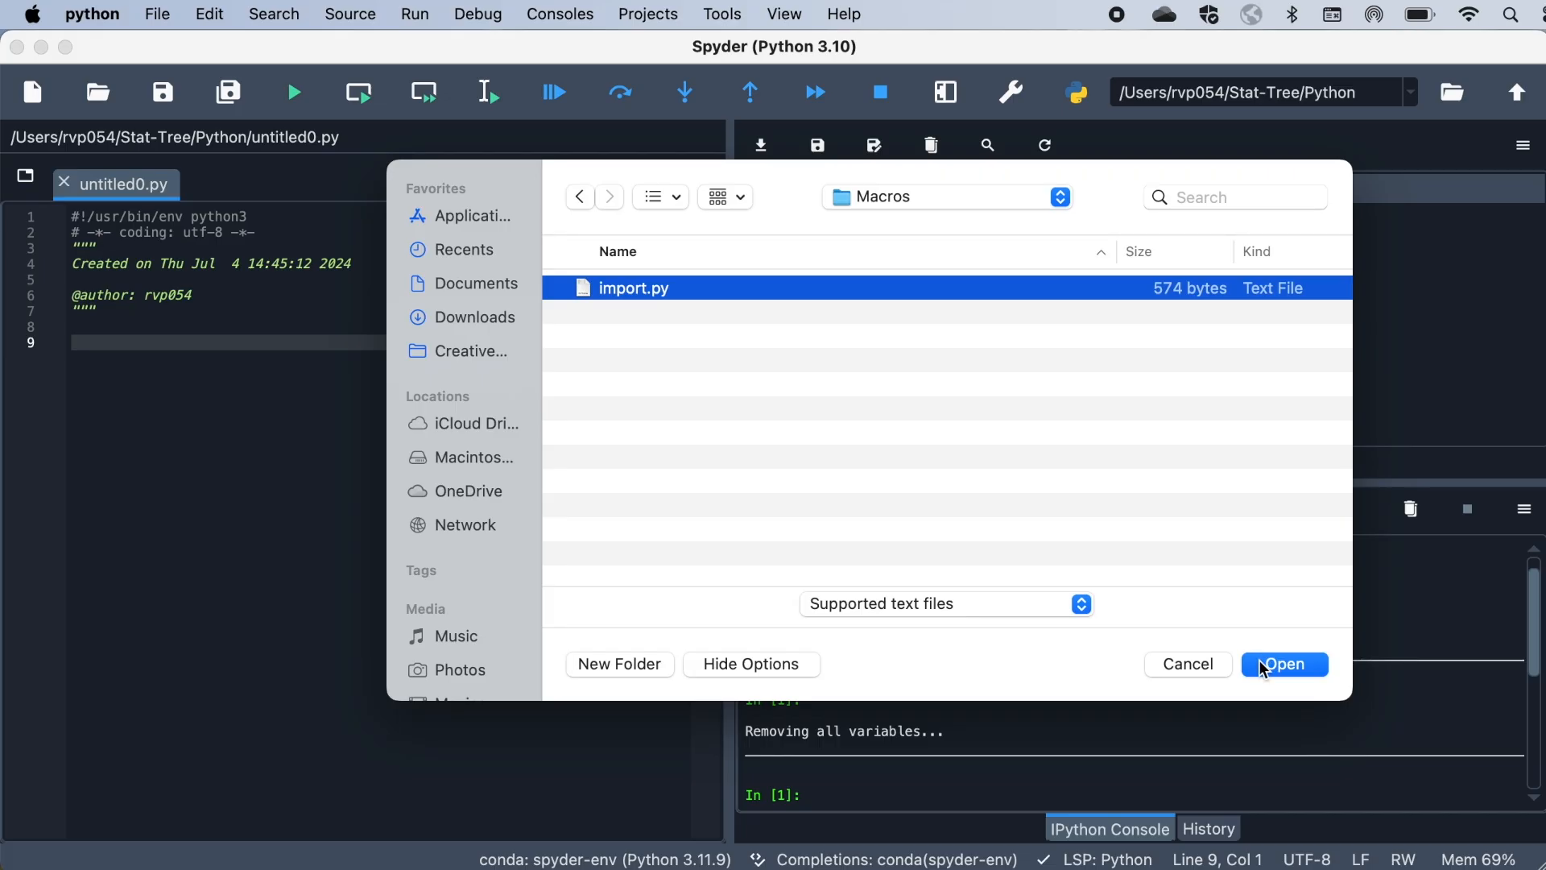
click(1261, 665)
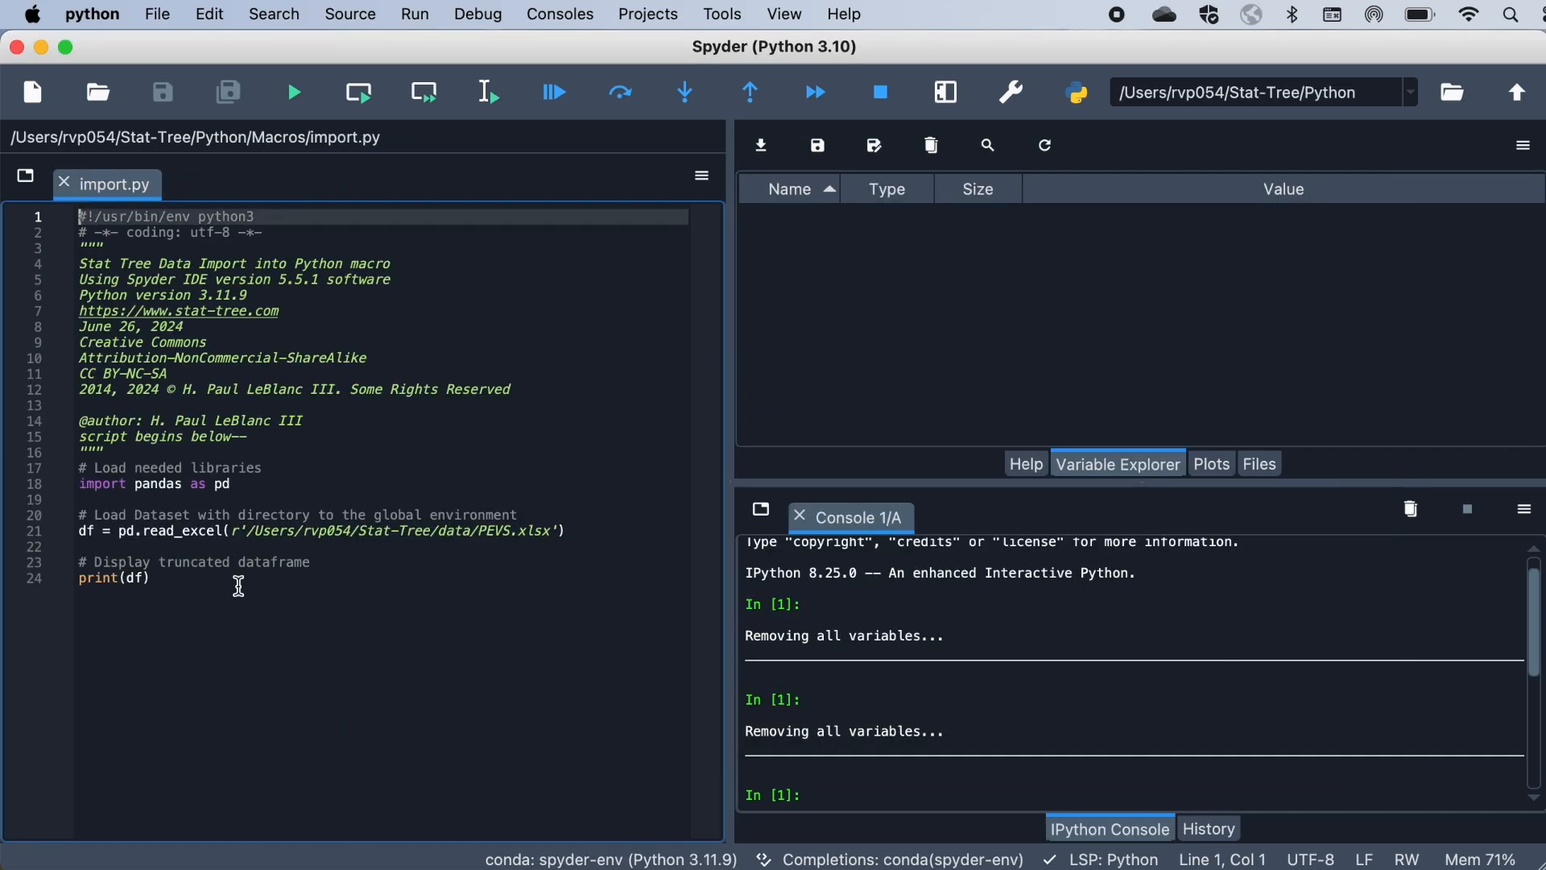
Select the whole import.py script and run the selected code
click(239, 585)
drag(240, 584, 84, 126)
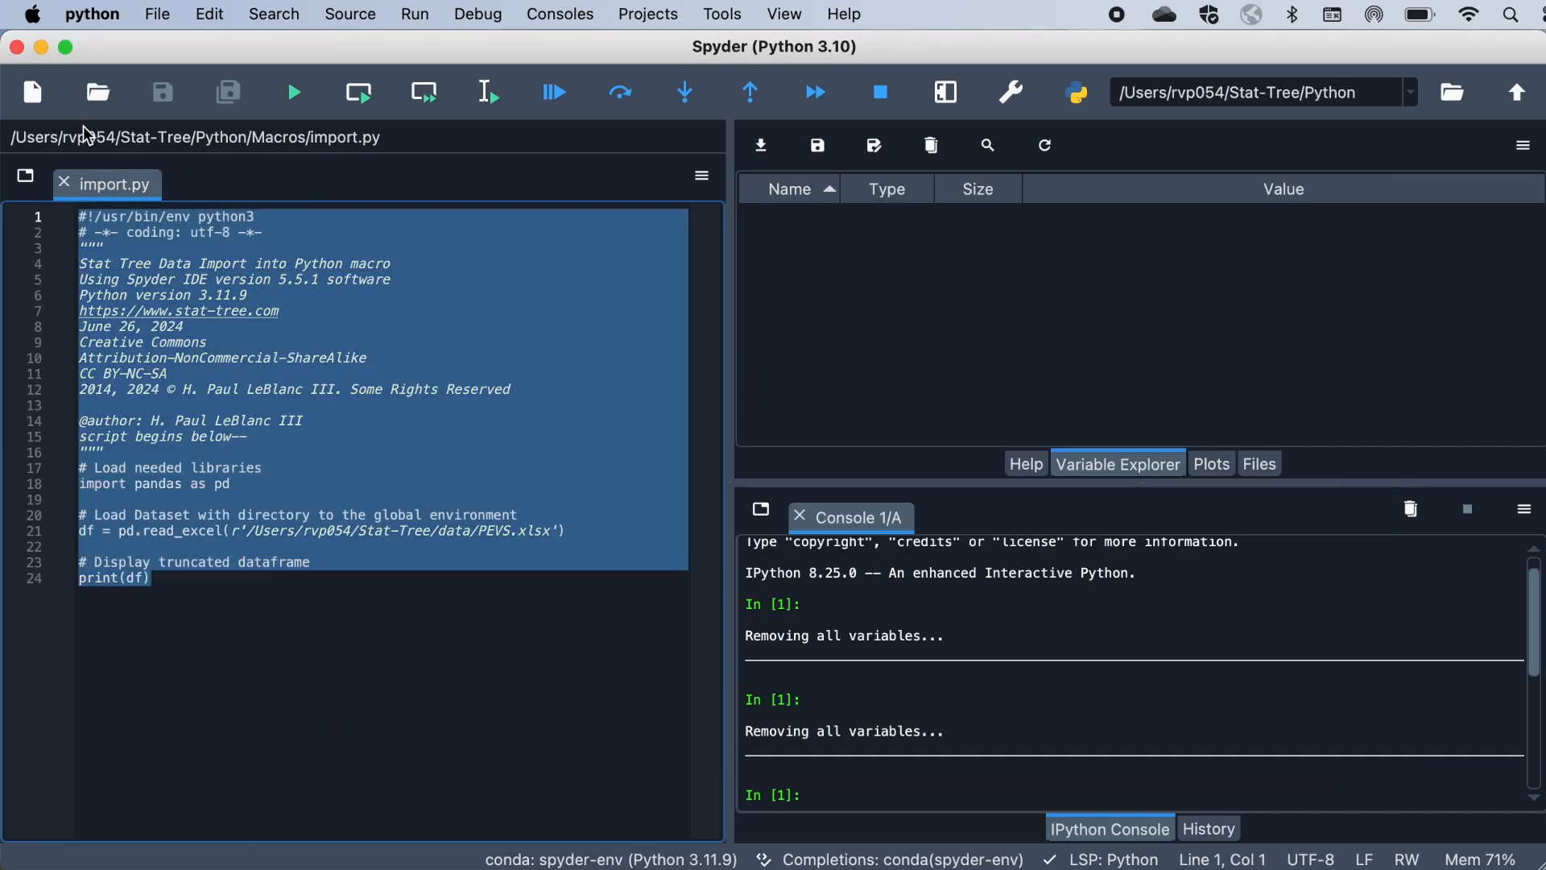
click(491, 93)
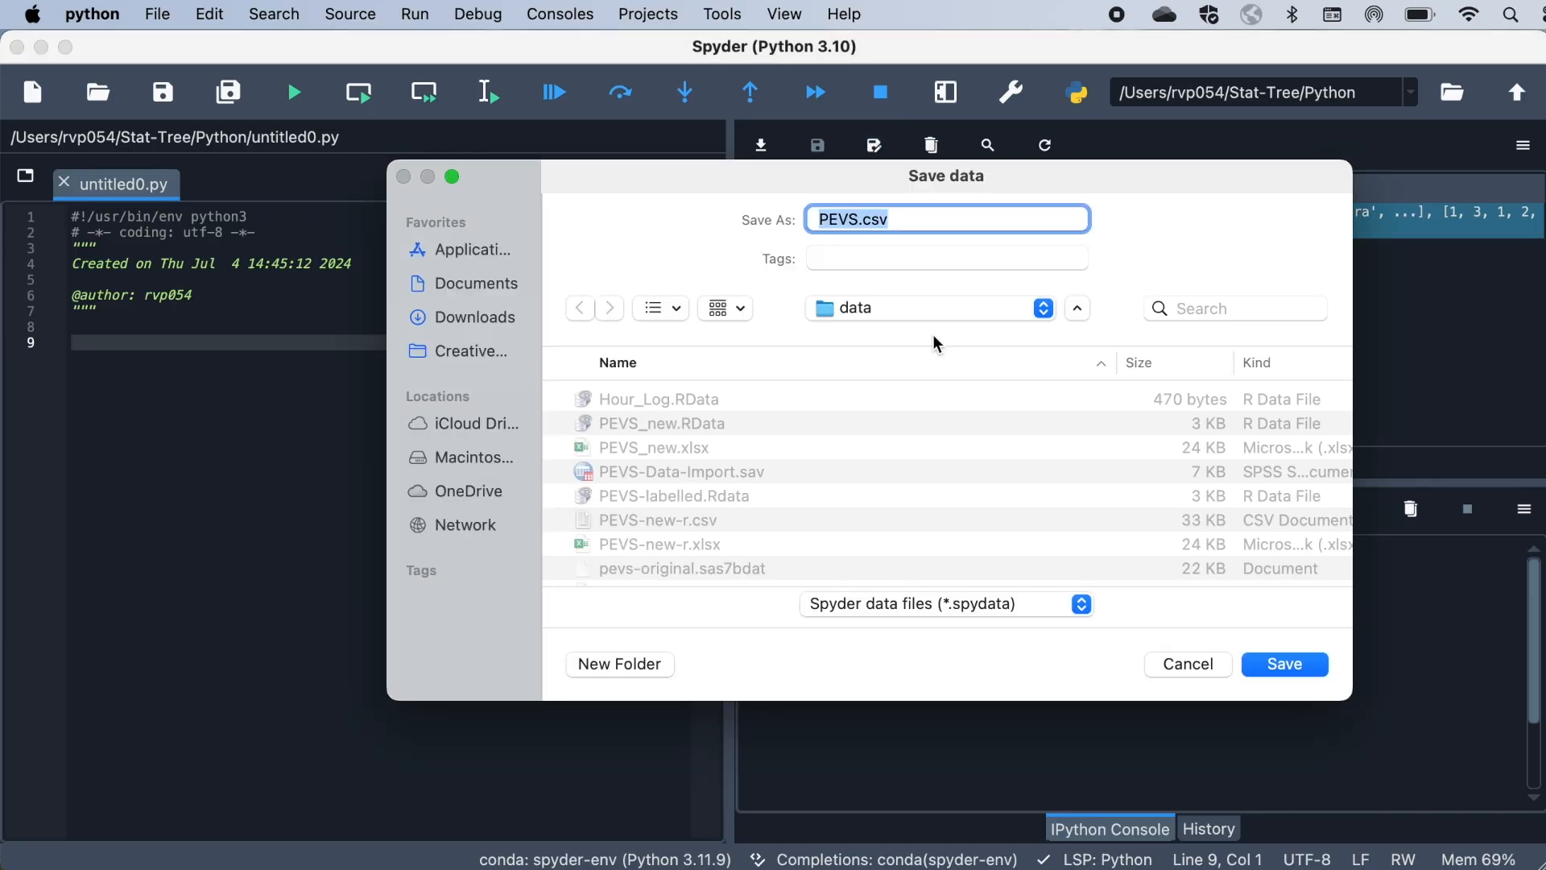
Remove the .csv extension from the file name for saving the PEVS data as a Spyder data file
click(895, 216)
key(BackSpace)
key(BackSpace)
key(BackSpace)
key(BackSpace)
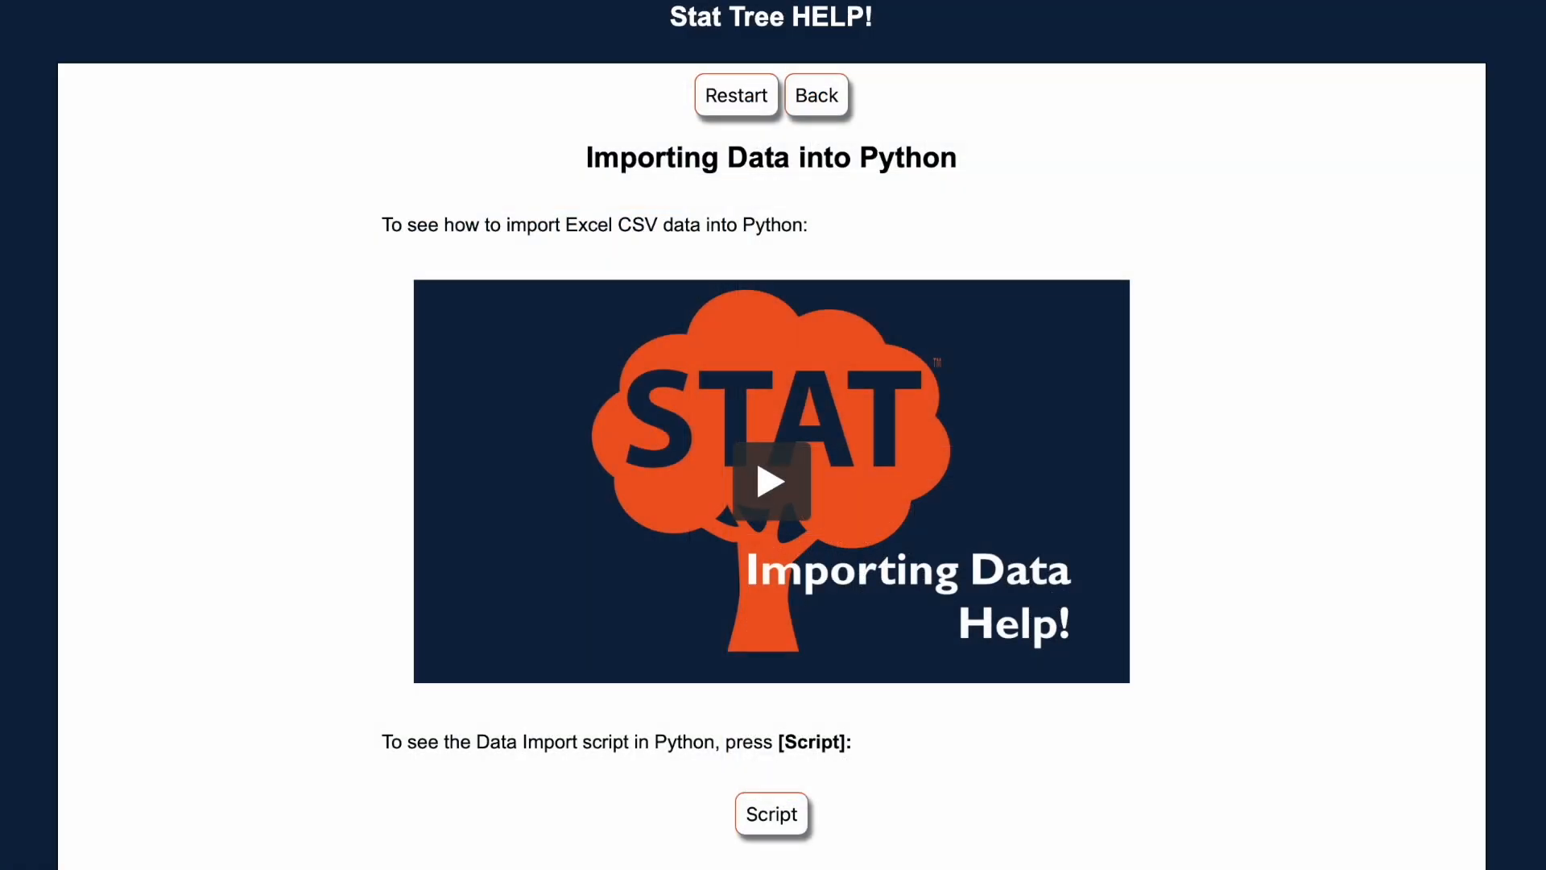
Open the Python data import script from the Importing Data into Python page of the Stat Tree help site
click(773, 813)
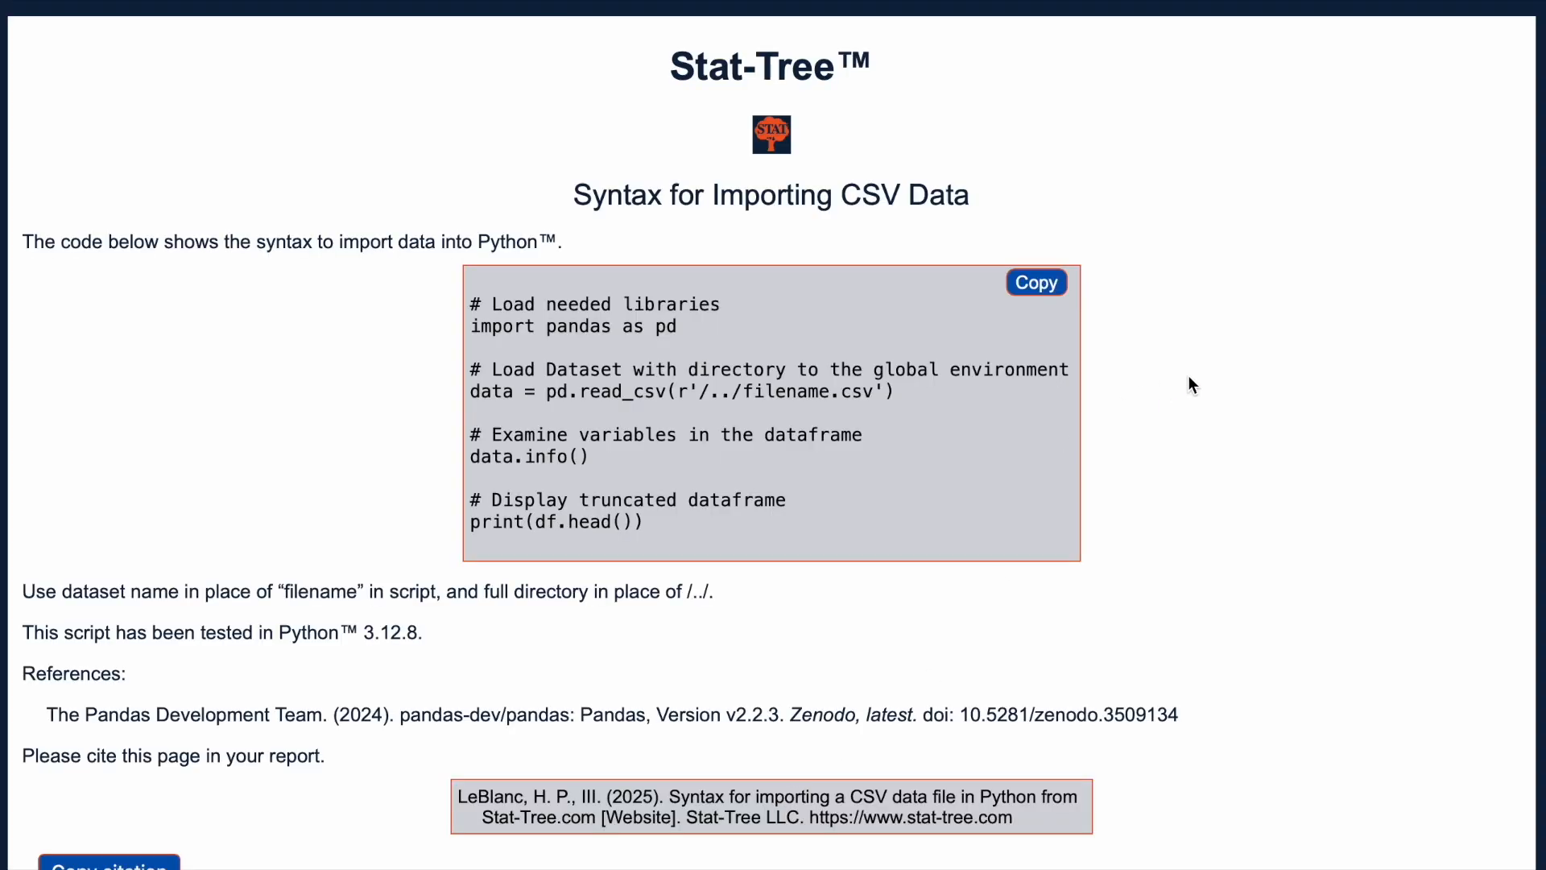